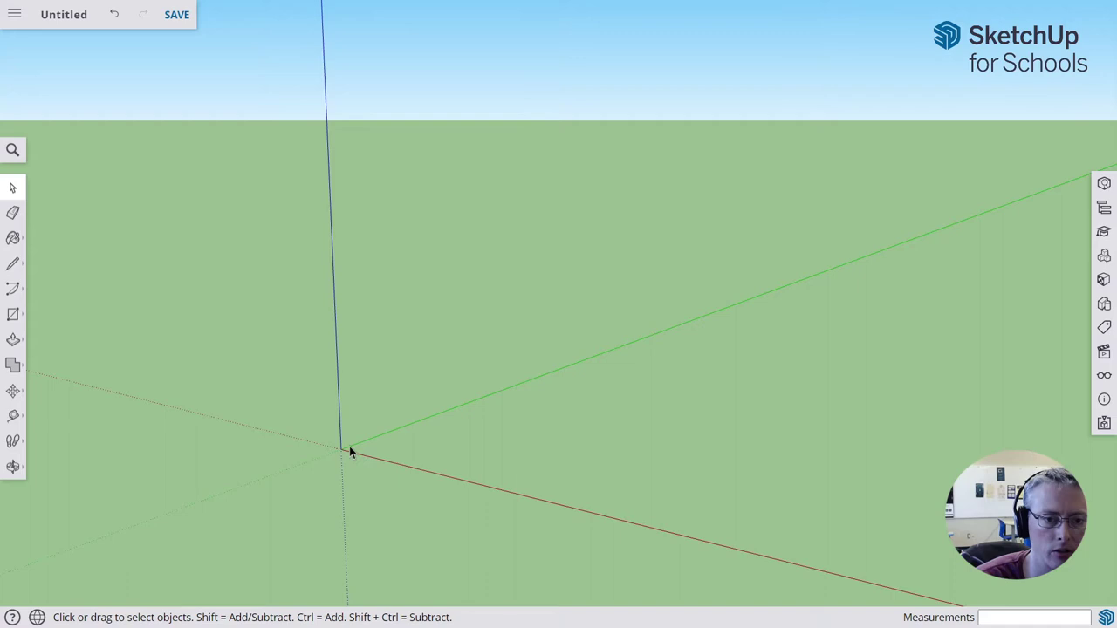
# Draw a 15 m by 25 m rectangle on the ground starting from the origin
pyautogui.press('r')
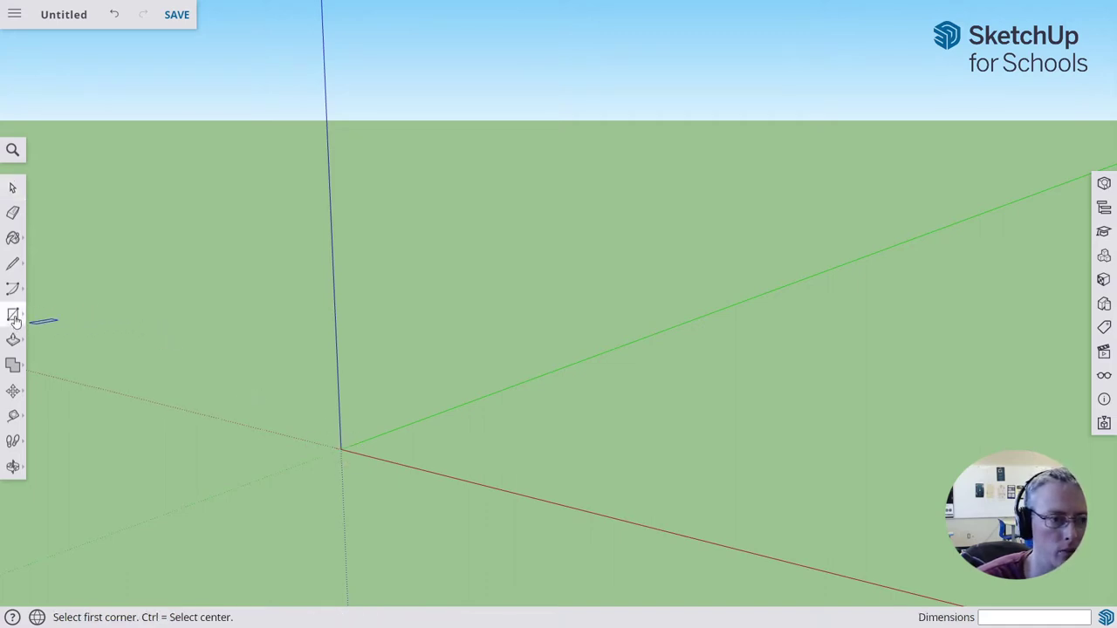
pyautogui.click(341, 448)
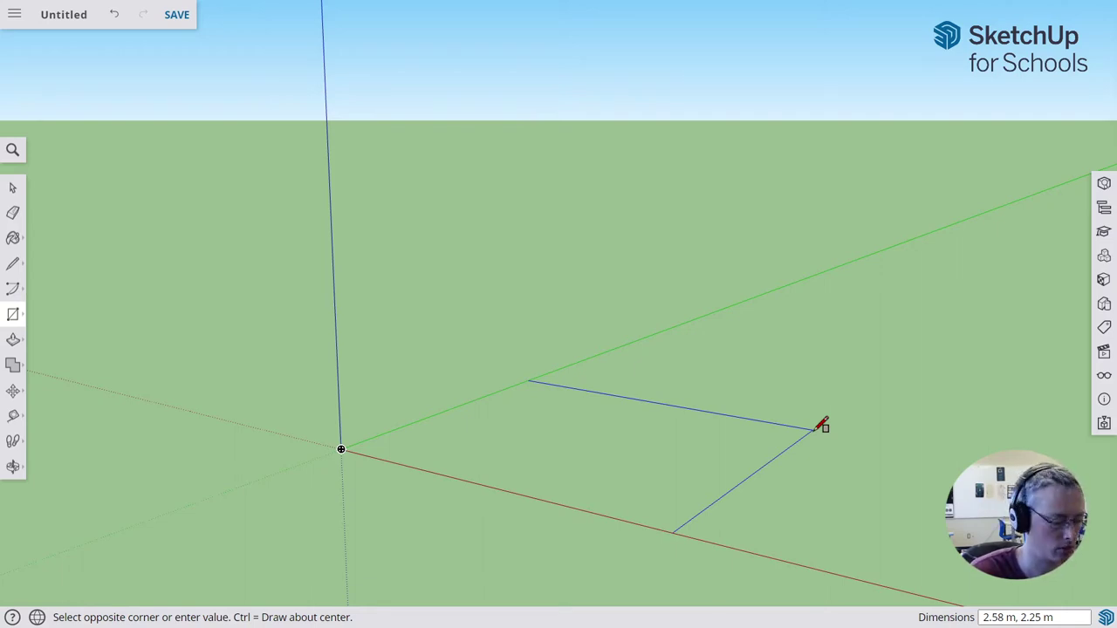
pyautogui.write('15m,')
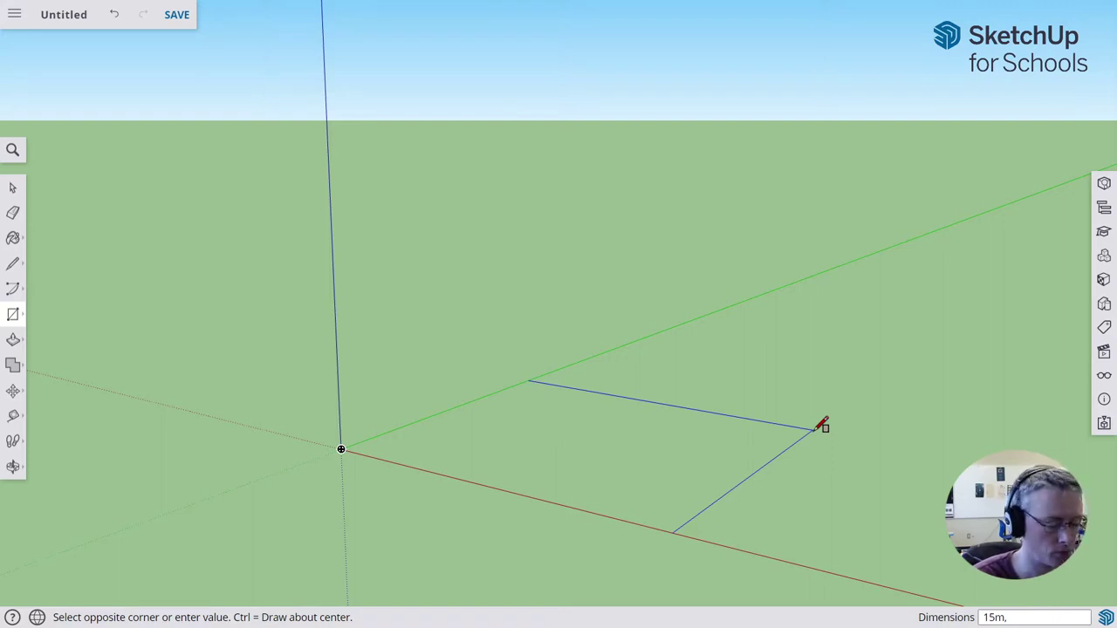
pyautogui.write('25m')
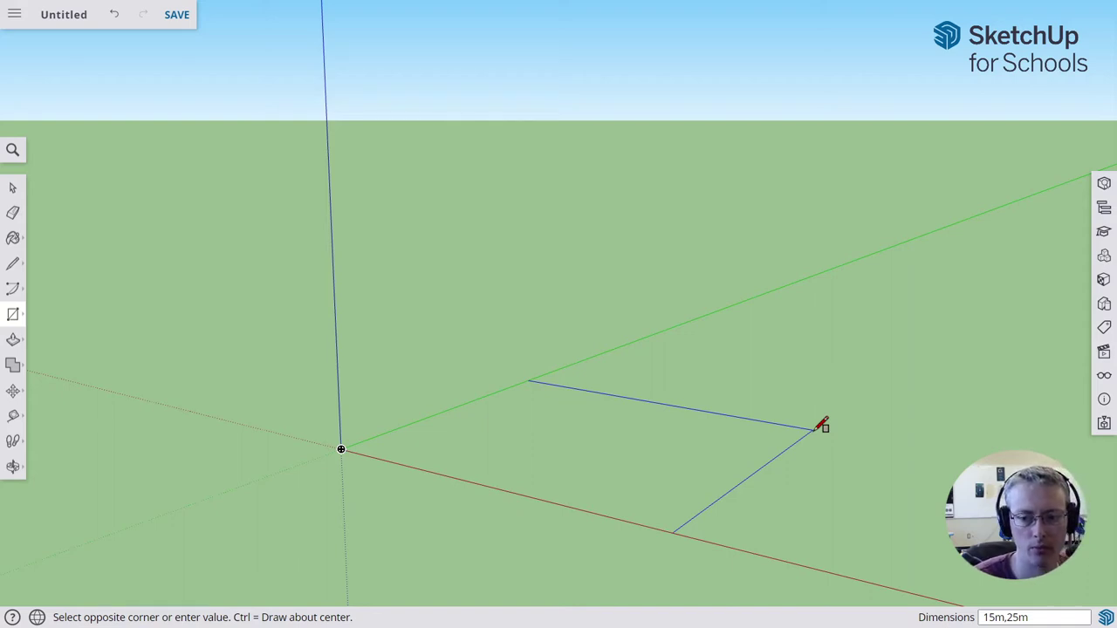
pyautogui.press('Return')
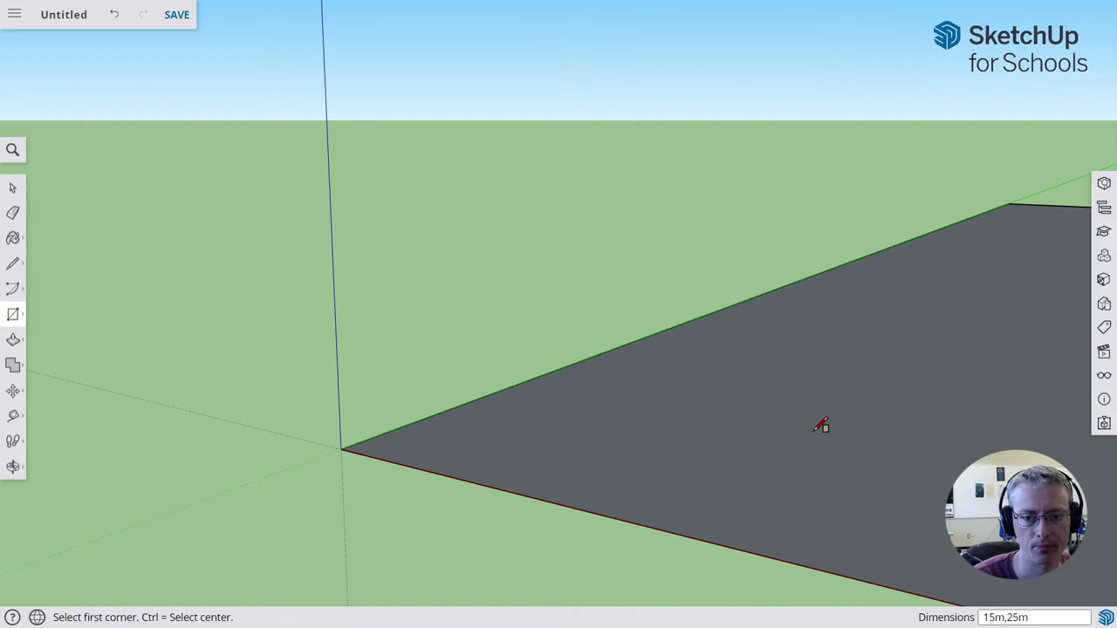
# Extrude the rectangle upward 20 cm with Push/Pull to form the floor slab
pyautogui.scroll(-3, 770, 361)
pyautogui.moveTo(716, 366); pyautogui.dragTo(585, 343, button='middle')
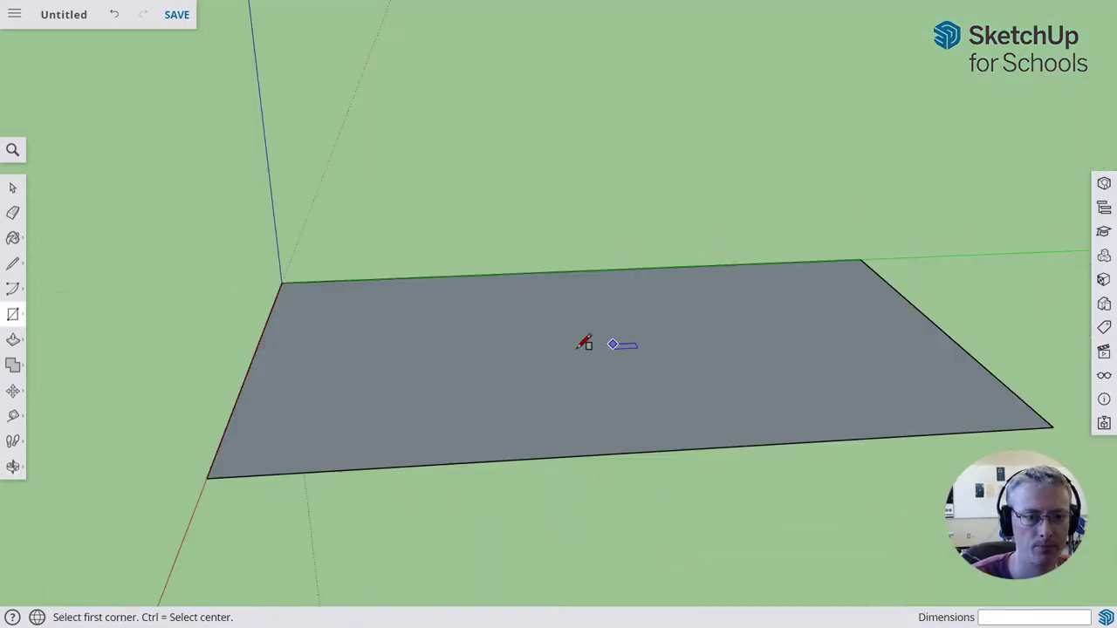
pyautogui.press('p')
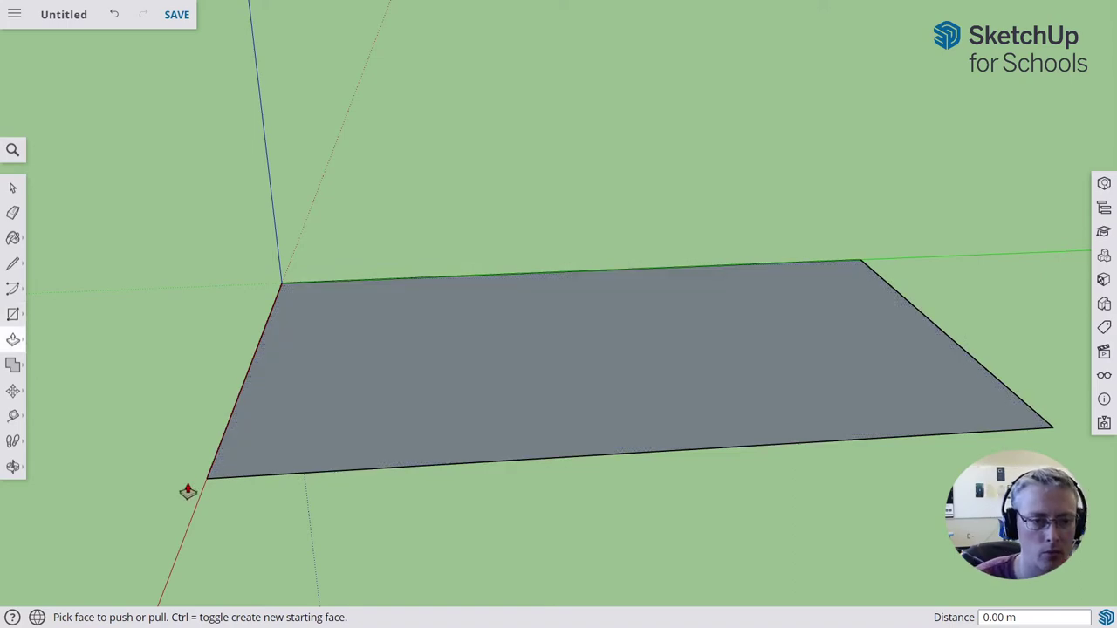
pyautogui.moveTo(186, 492); pyautogui.dragTo(282, 480, button='middle')
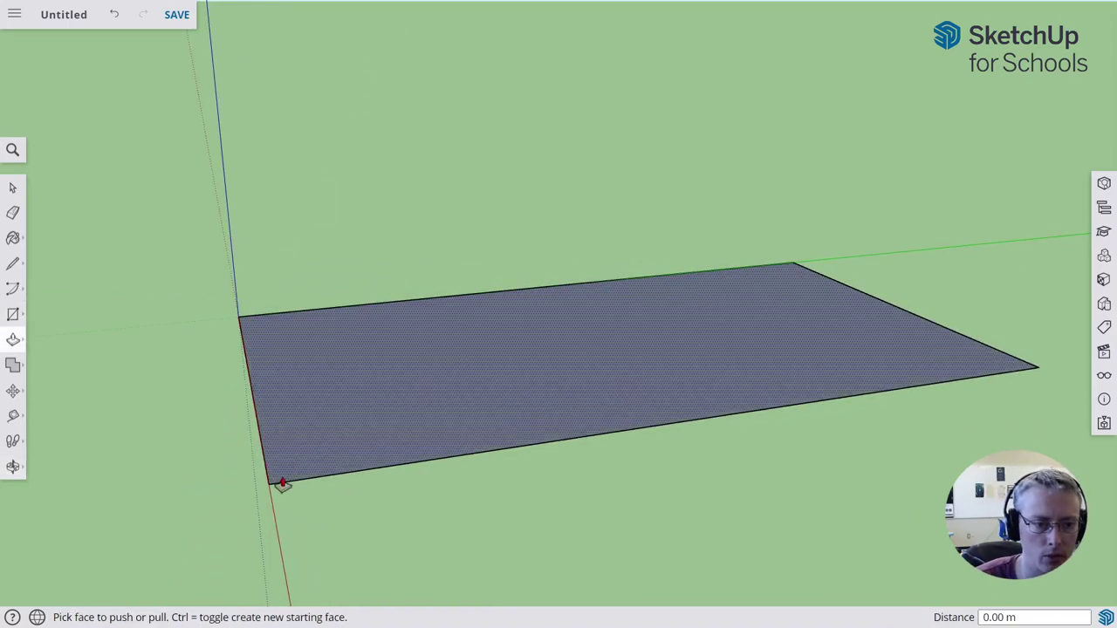
pyautogui.click(319, 431)
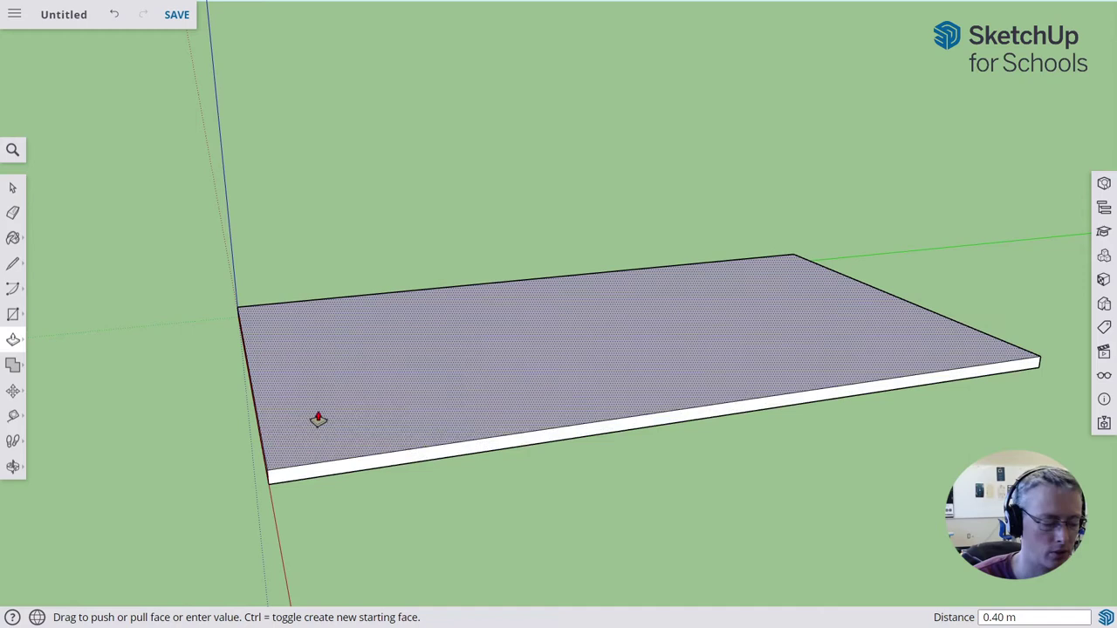
pyautogui.write('1')
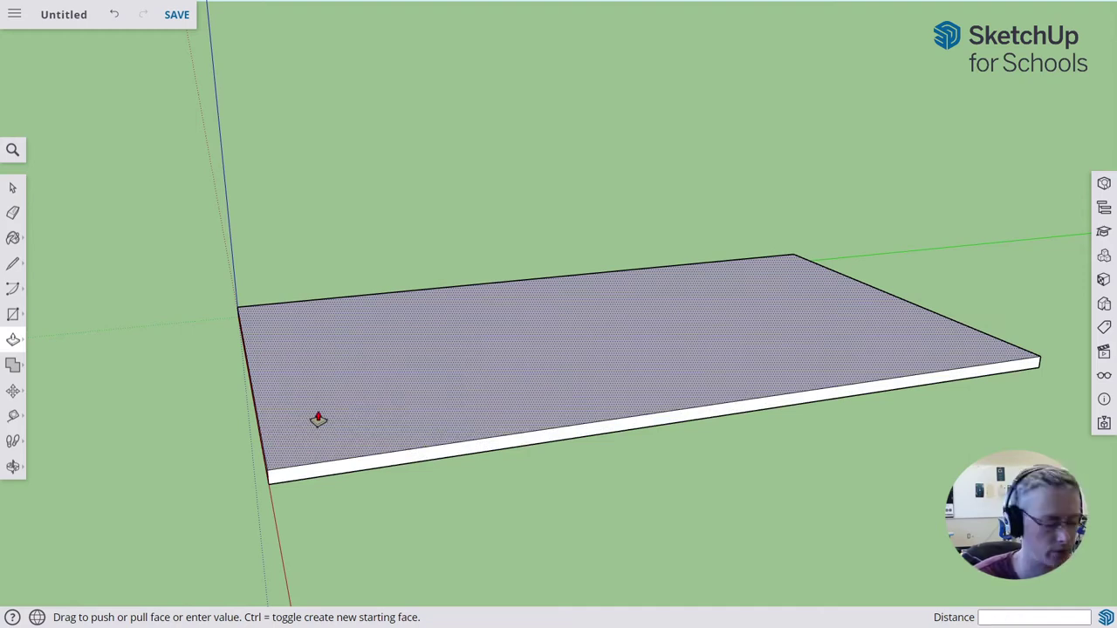
pyautogui.write('20')
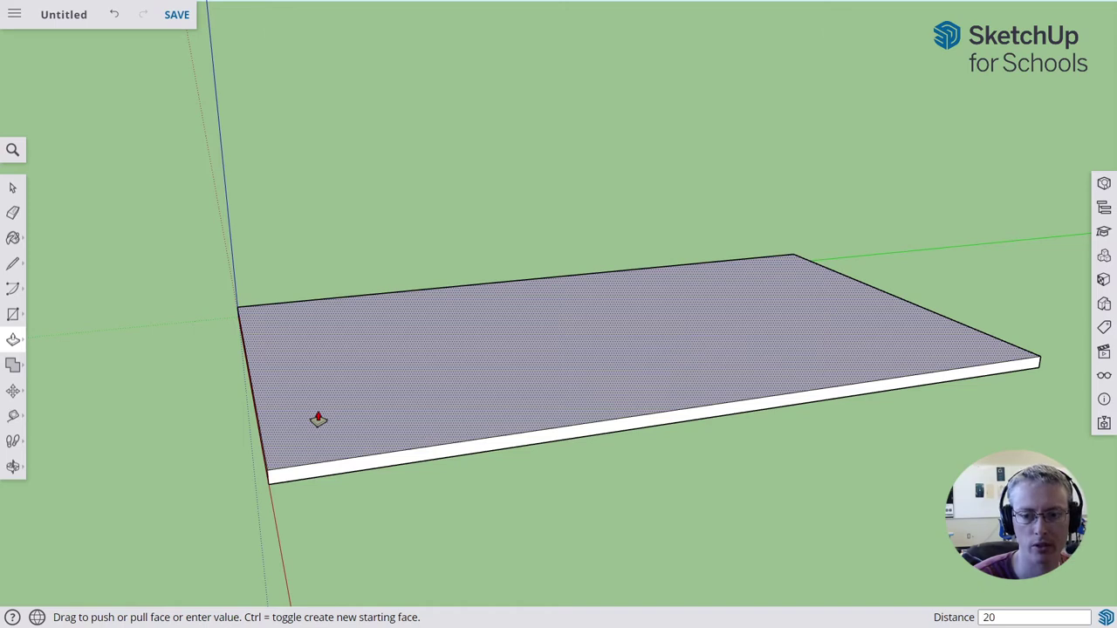
pyautogui.write('cm')
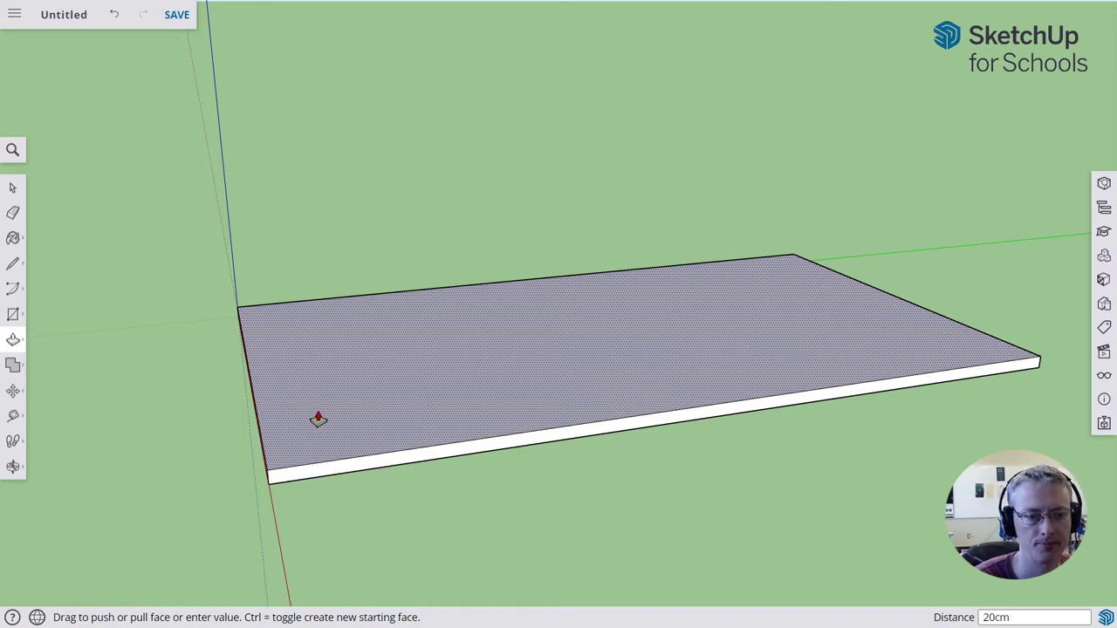
pyautogui.press('Return')
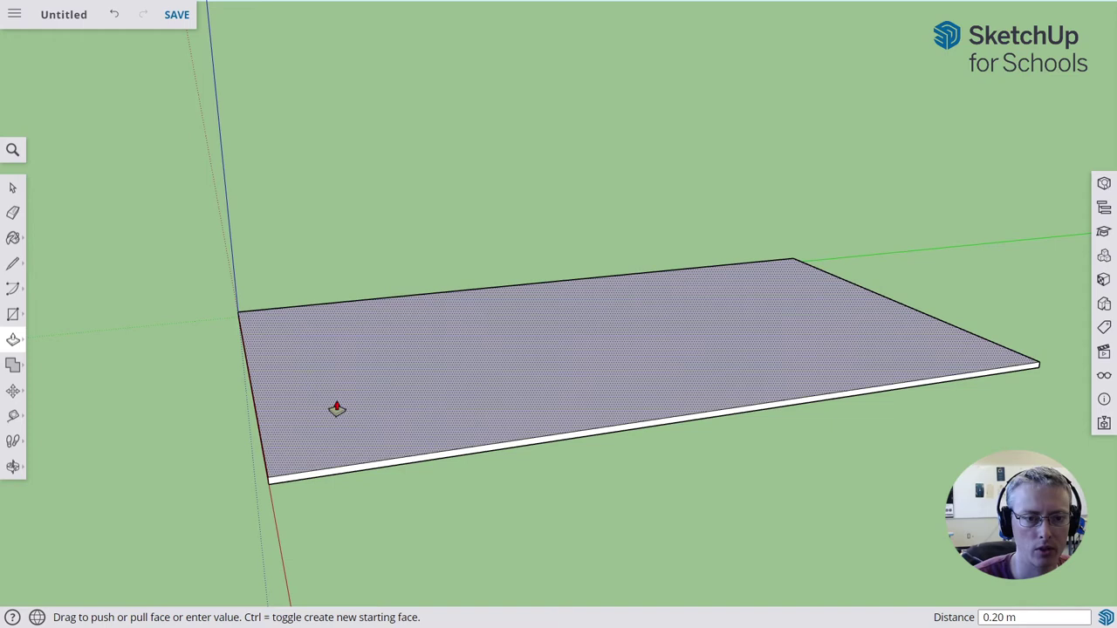
# Offset the outline of the slab's top face inward by 10 cm
pyautogui.moveTo(17, 347)
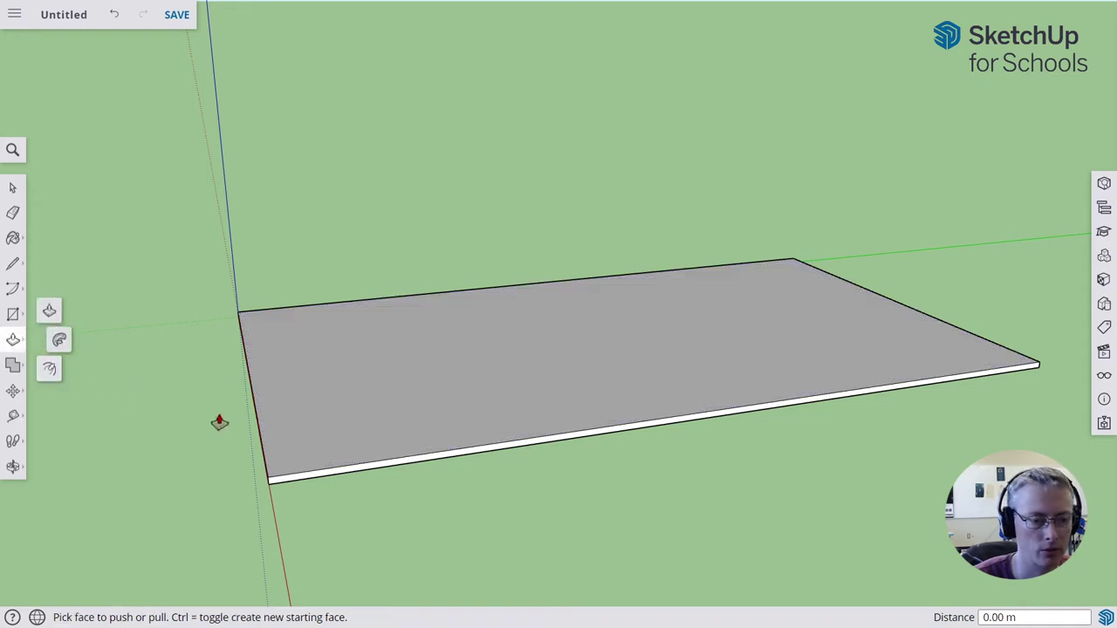
pyautogui.click(50, 370)
pyautogui.click(261, 434)
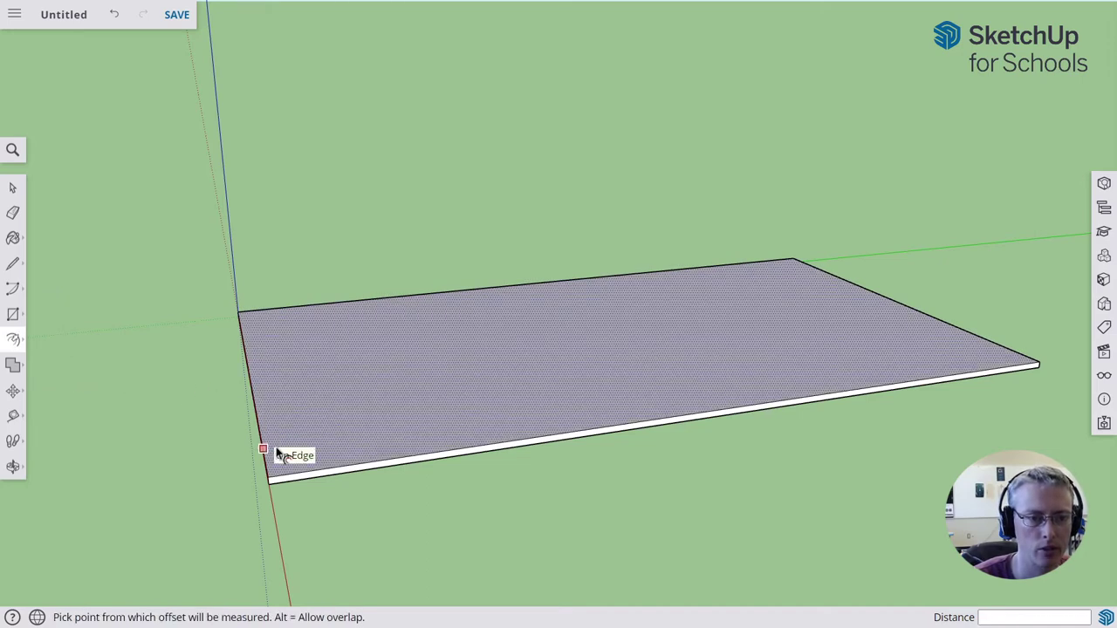
pyautogui.click(276, 451)
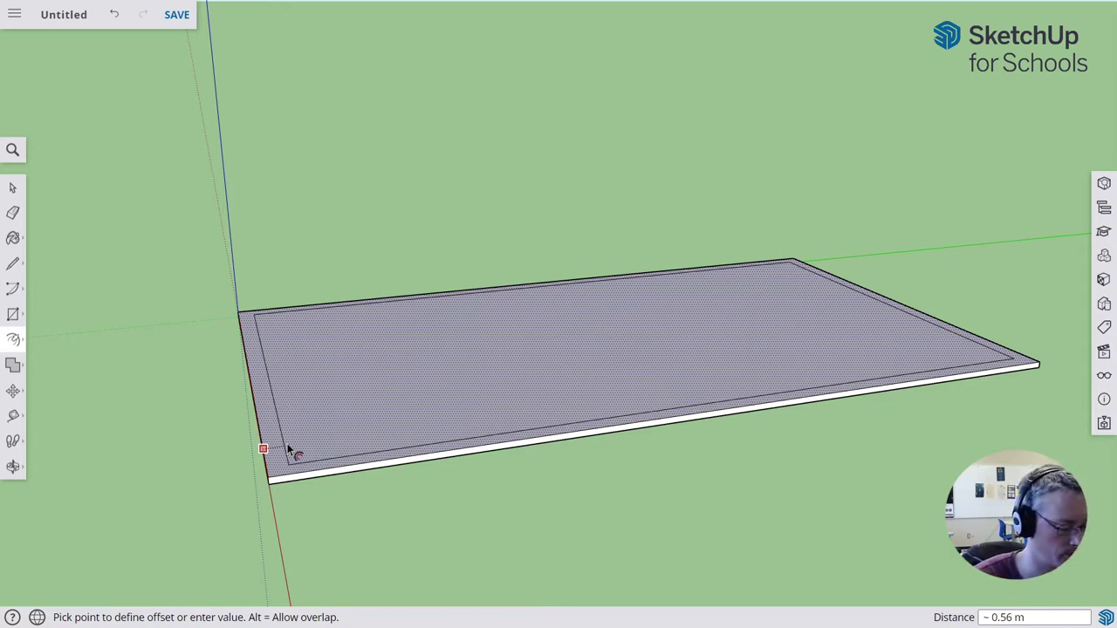
pyautogui.write('10cm')
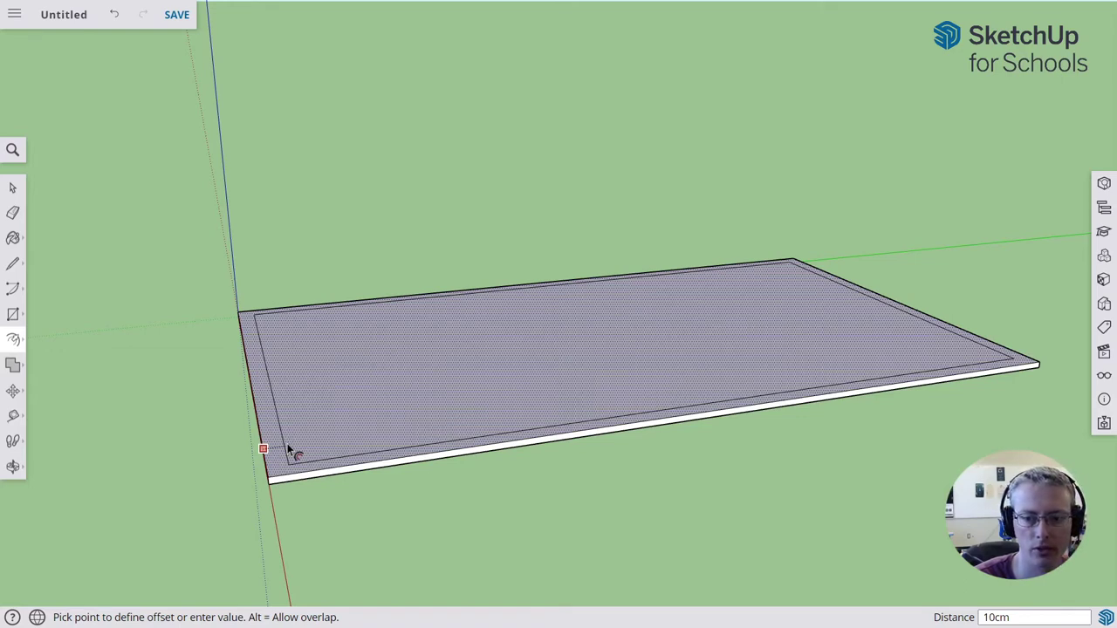
pyautogui.press('Escape')
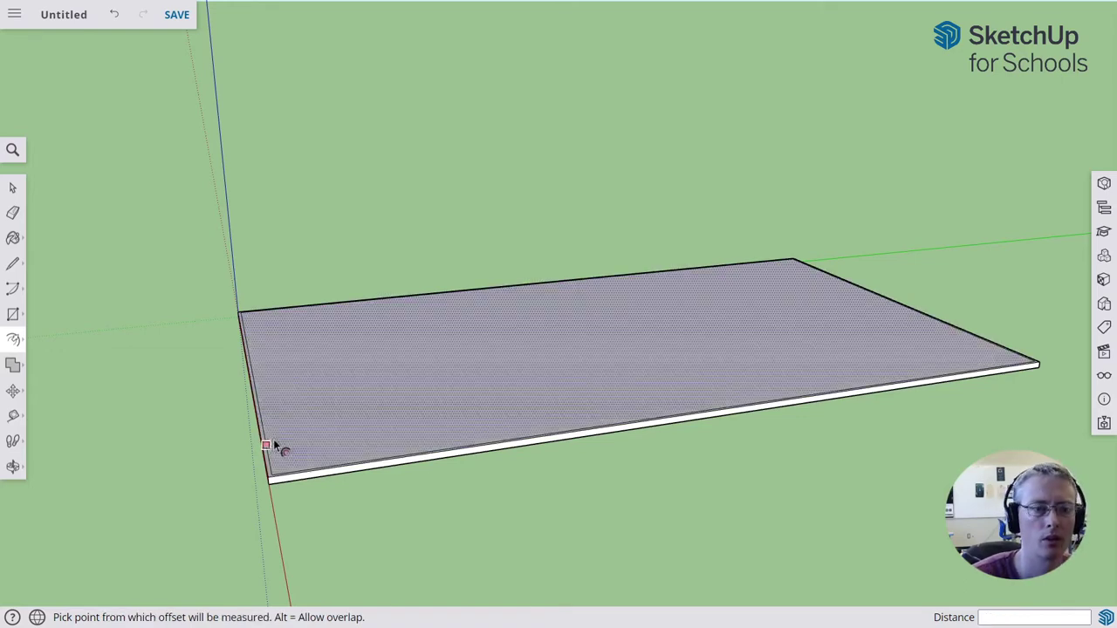
# Extrude the narrow border face around the slab's edge upward 3 m to form the outer walls
pyautogui.scroll(5, 272, 442)
pyautogui.scroll(2, 232, 477)
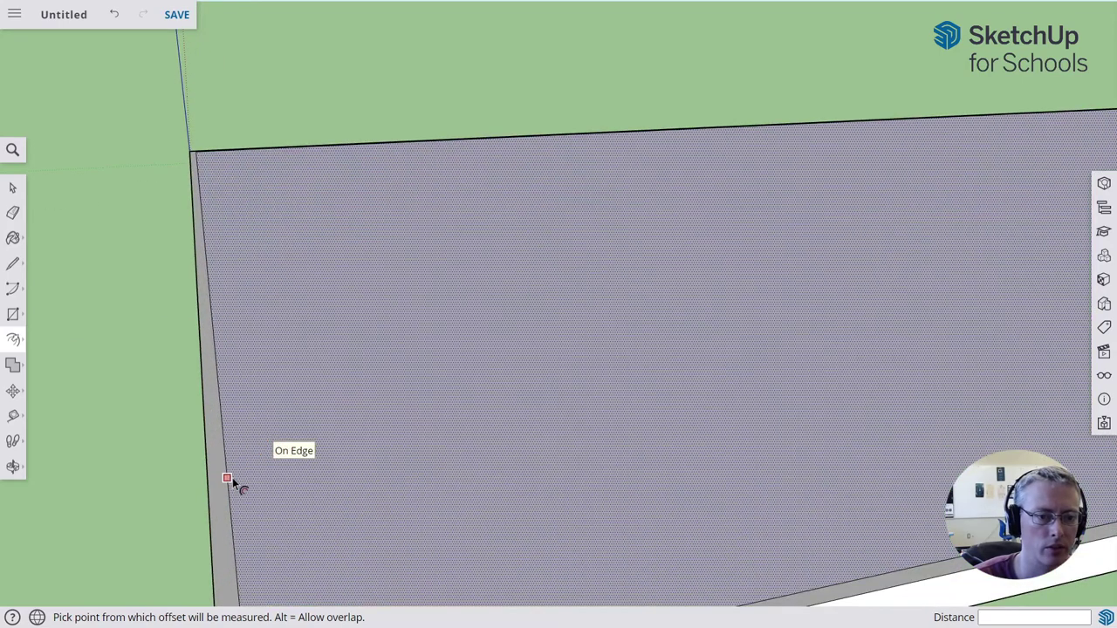
pyautogui.press('space')
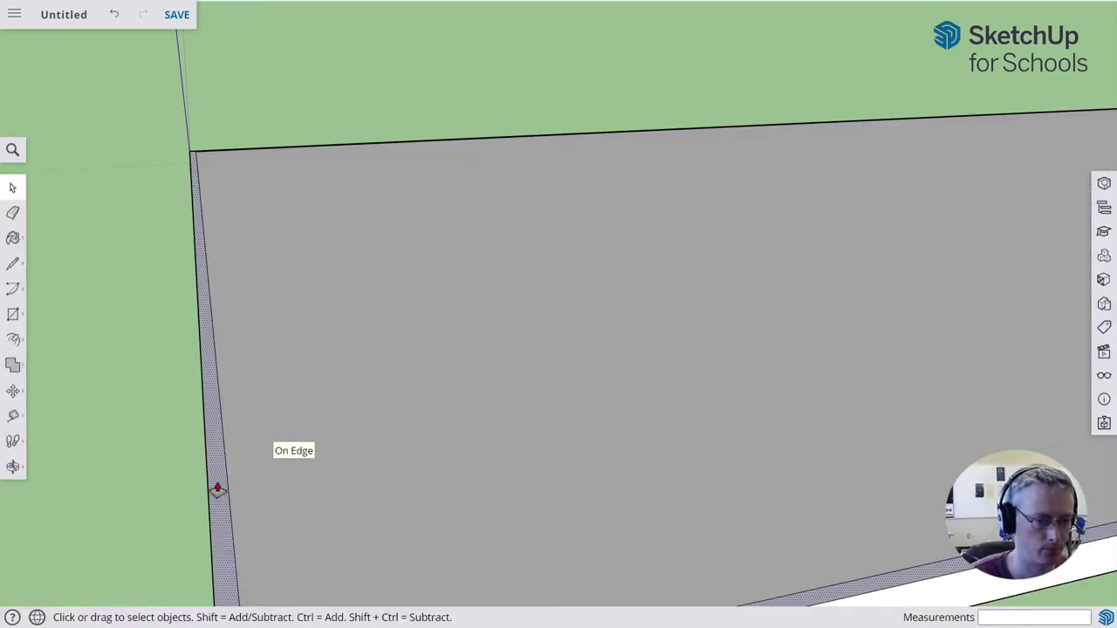
pyautogui.press('p')
pyautogui.moveTo(218, 489); pyautogui.dragTo(318, 289)
pyautogui.moveTo(318, 289); pyautogui.dragTo(222, 424, button='middle')
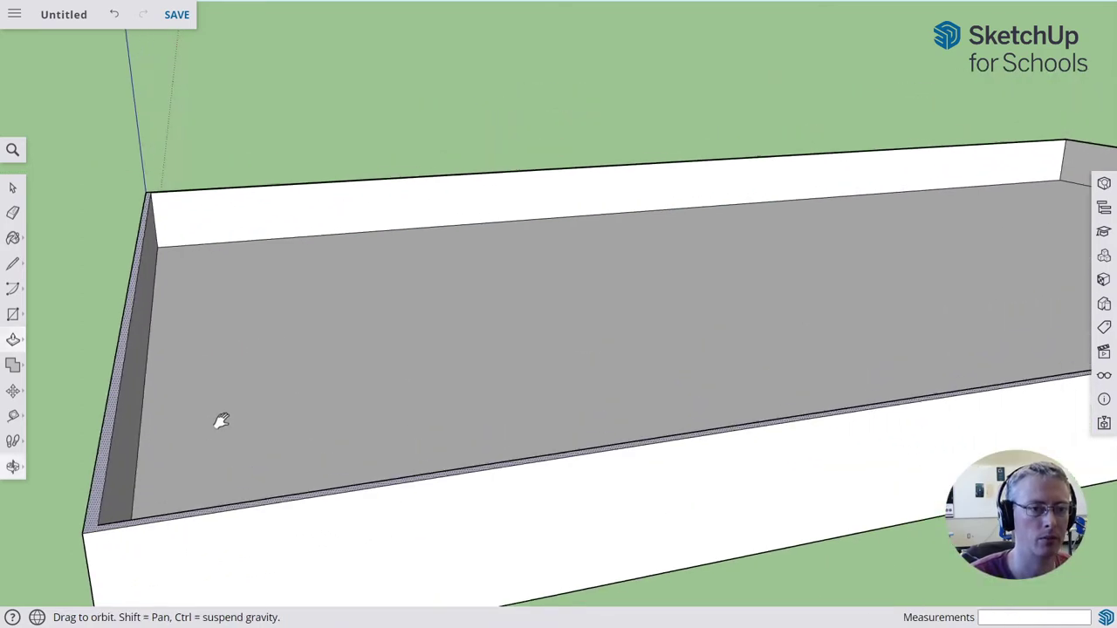
pyautogui.moveTo(222, 424); pyautogui.dragTo(218, 356)
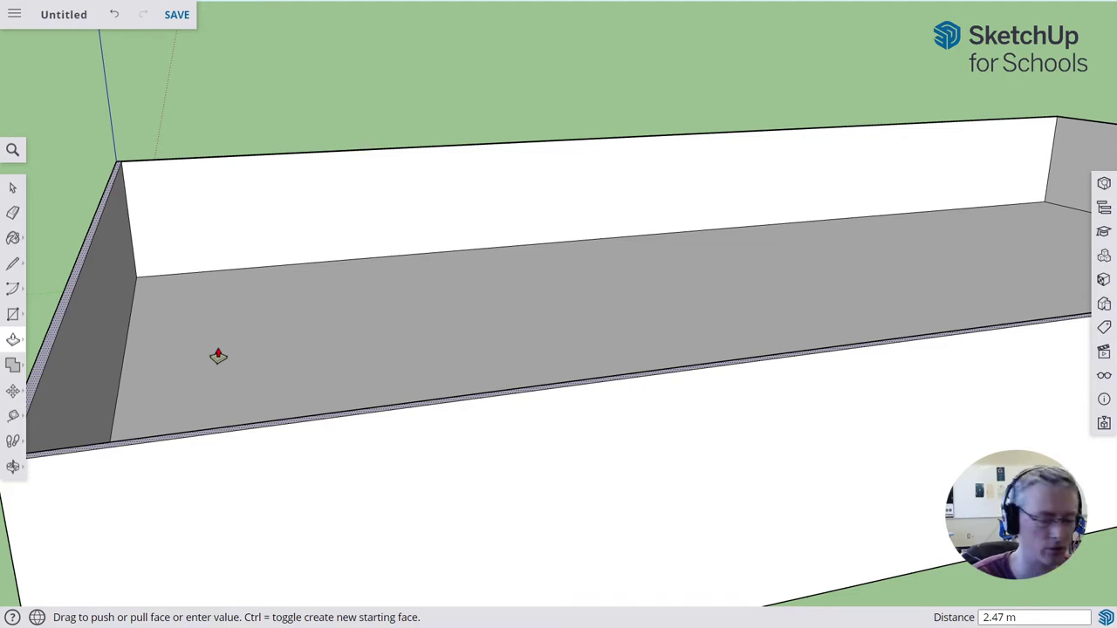
pyautogui.write('3m')
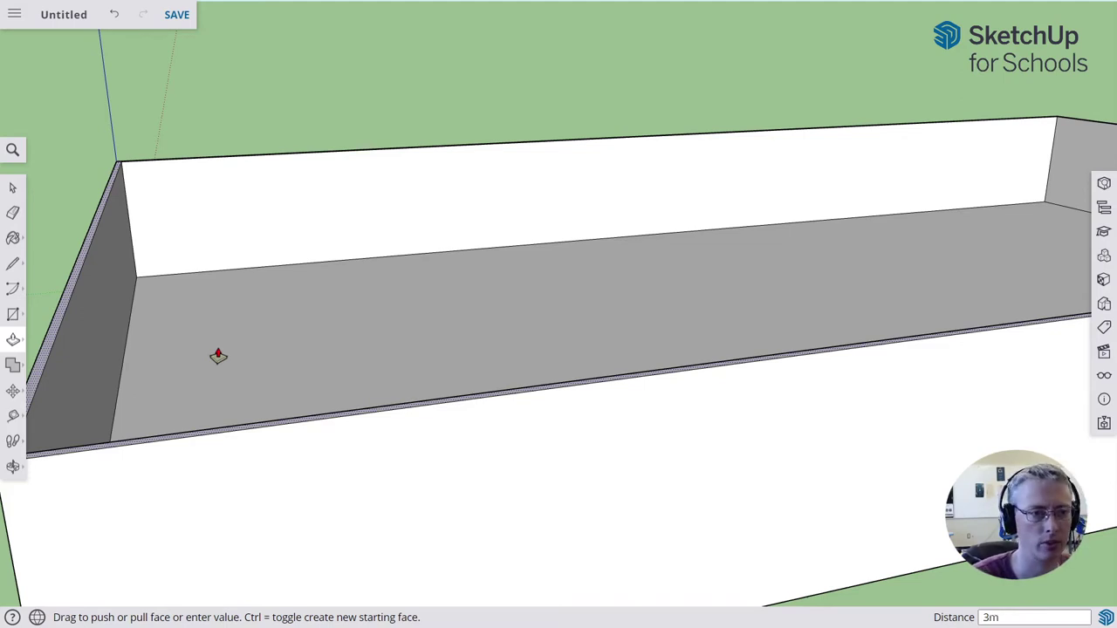
pyautogui.press('Return')
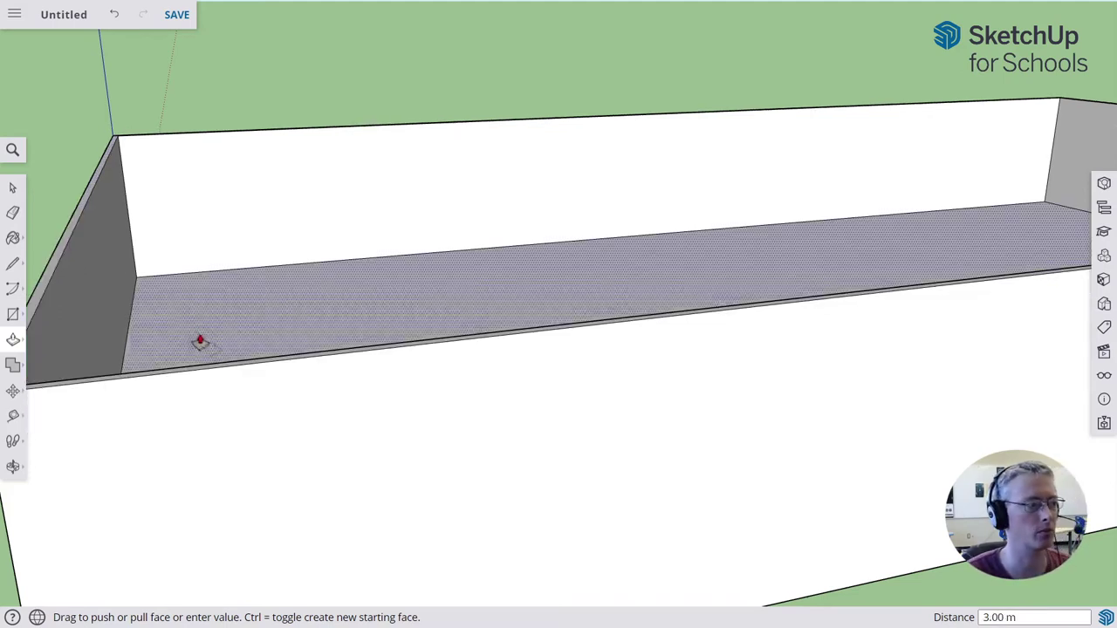
# Start a rectangle on the floor from the inner corner where the long back wall meets the far end wall
pyautogui.scroll(-3, 572, 305)
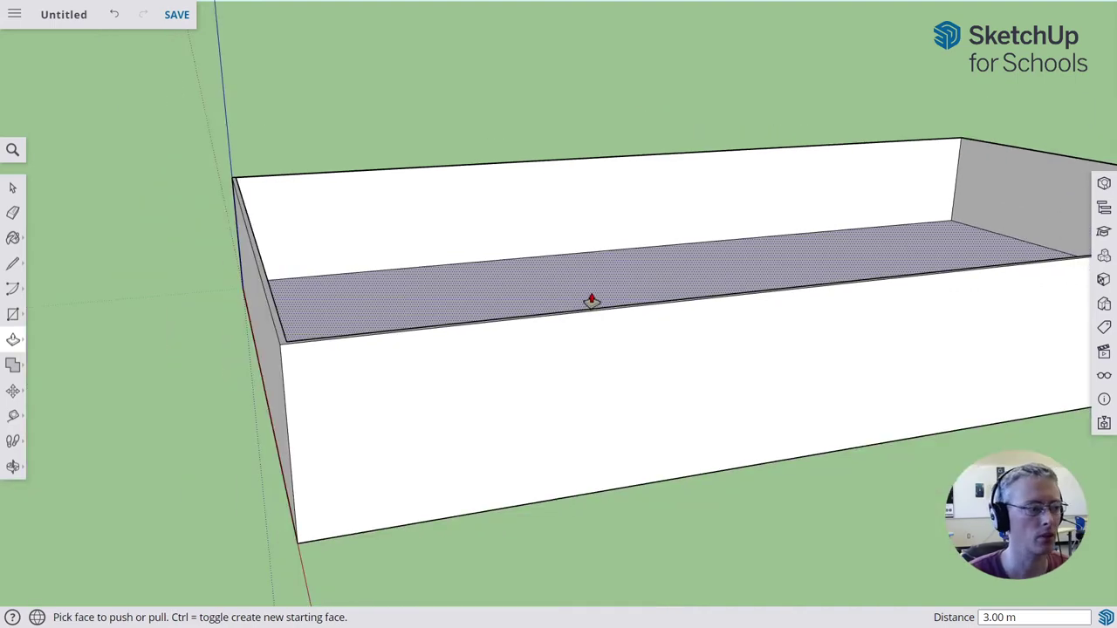
pyautogui.moveTo(669, 283); pyautogui.dragTo(484, 326, button='middle')
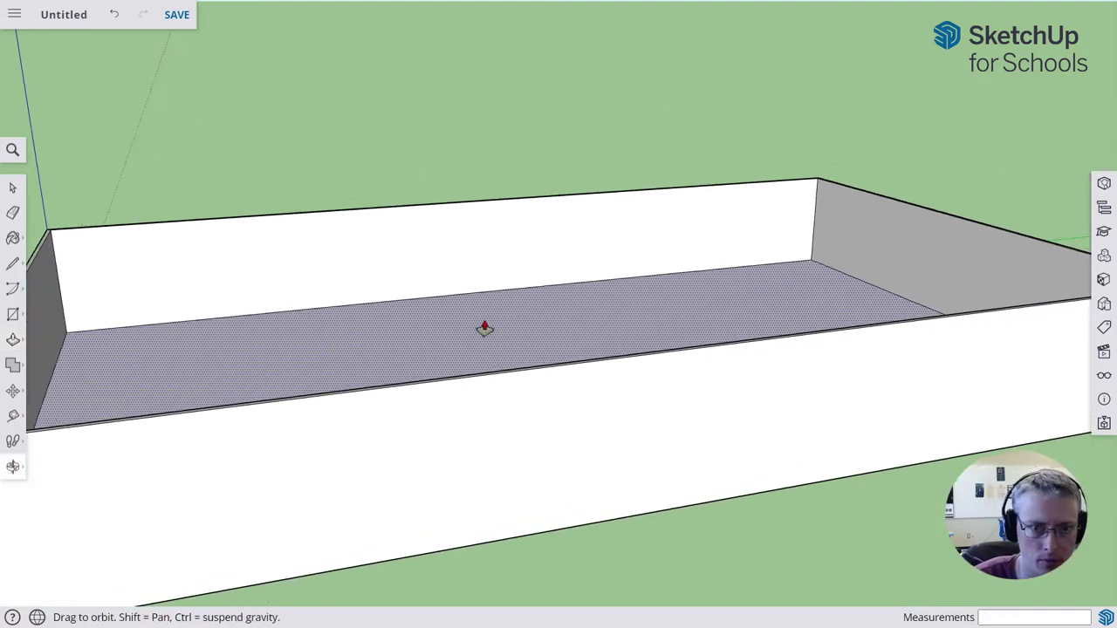
pyautogui.moveTo(651, 302); pyautogui.dragTo(635, 359, button='middle')
pyautogui.press('r')
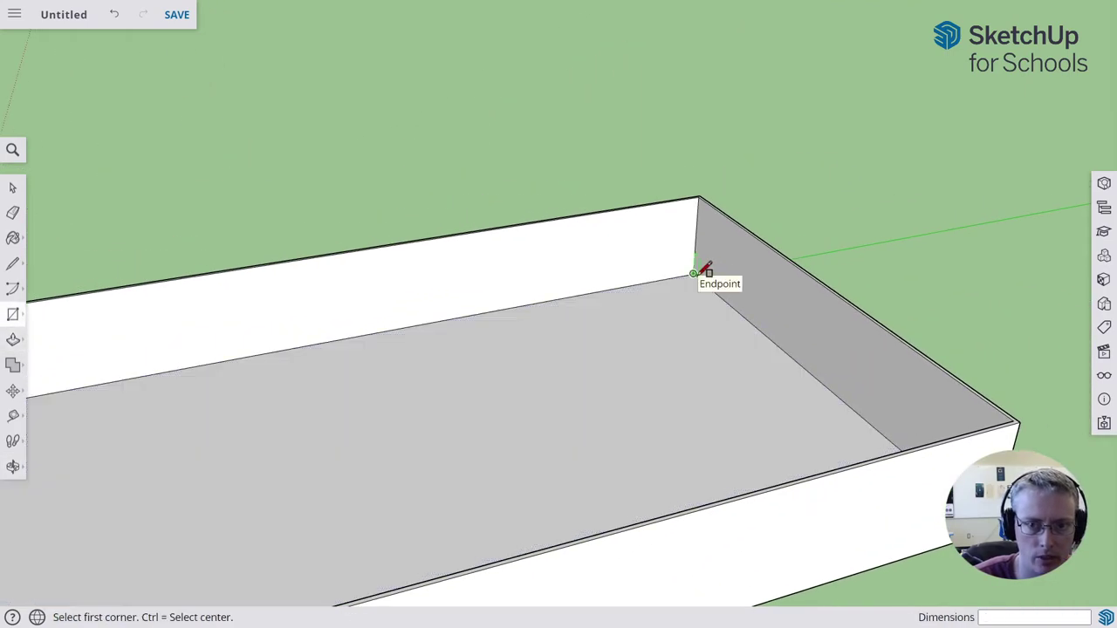
pyautogui.click(693, 274)
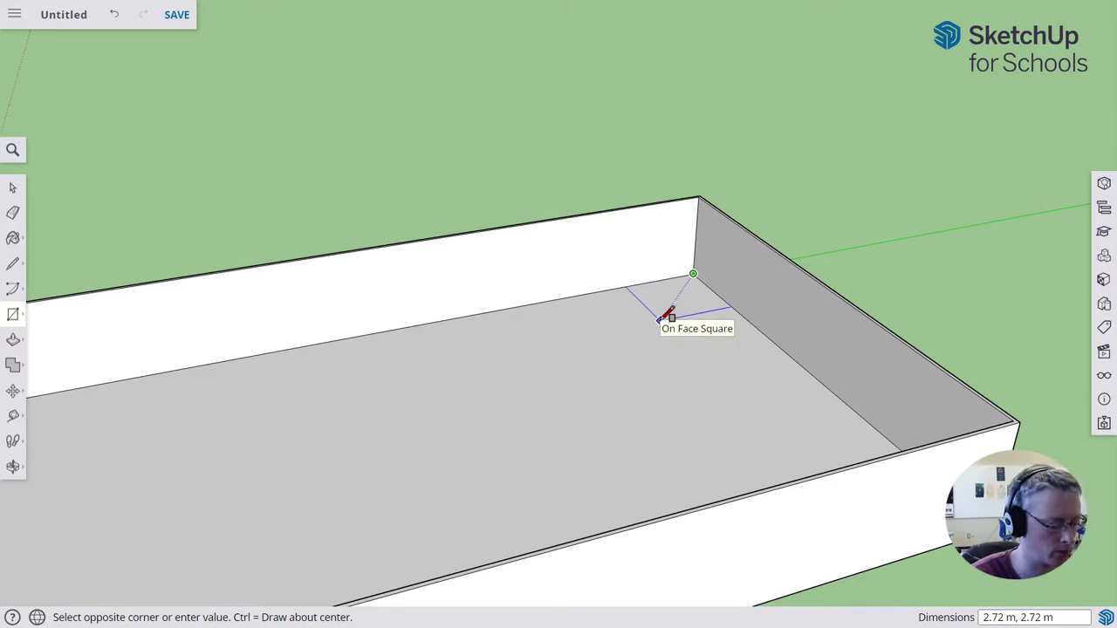
pyautogui.write('5,')
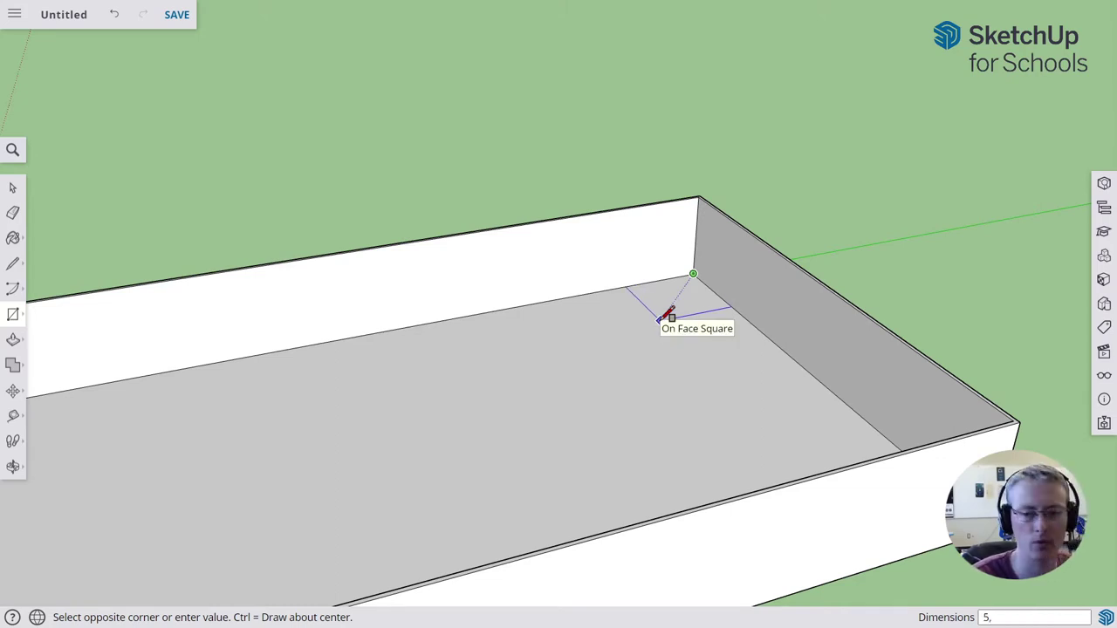
pyautogui.write('4')
pyautogui.press('BackSpace')
pyautogui.press('BackSpace')
pyautogui.write('m,')
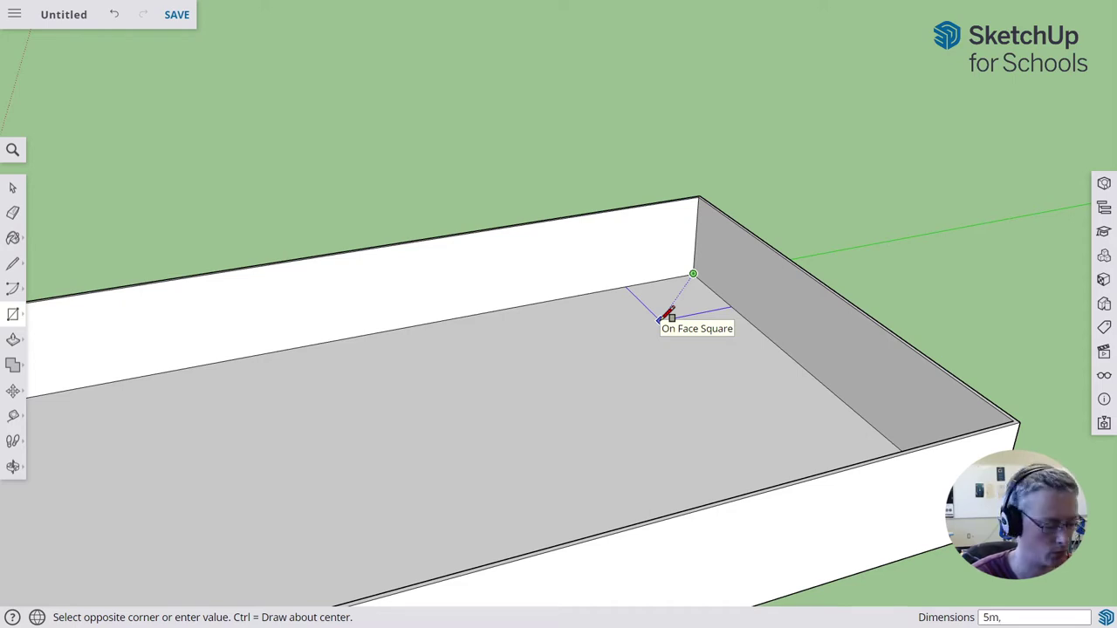
pyautogui.write('4m')
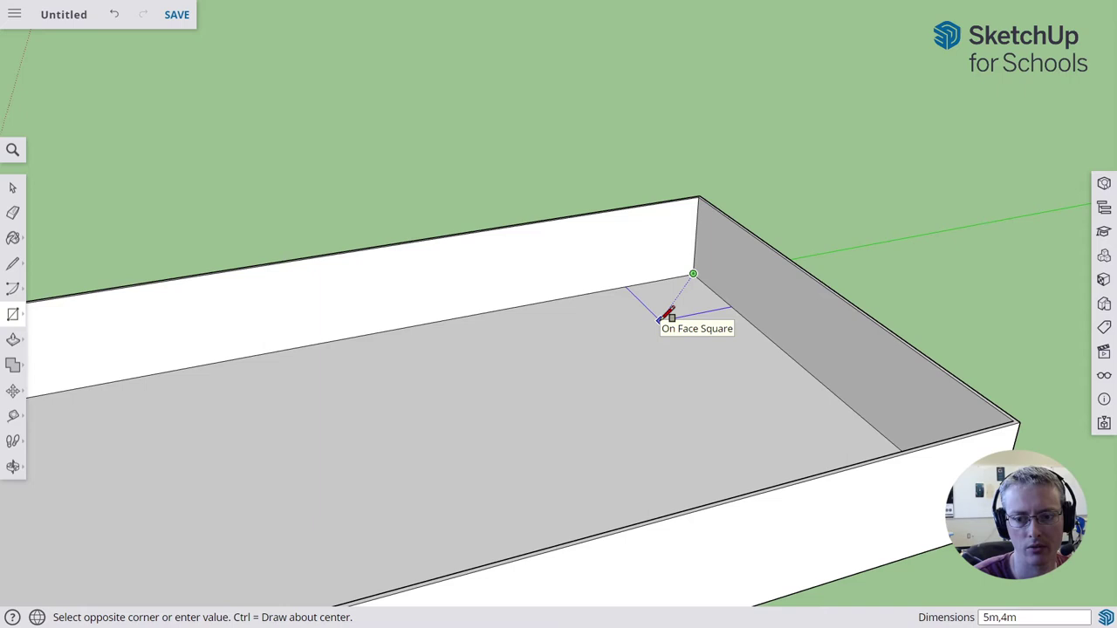
pyautogui.press('BackSpace')
pyautogui.press('BackSpace')
pyautogui.press('BackSpace')
pyautogui.press('BackSpace')
pyautogui.press('BackSpace')
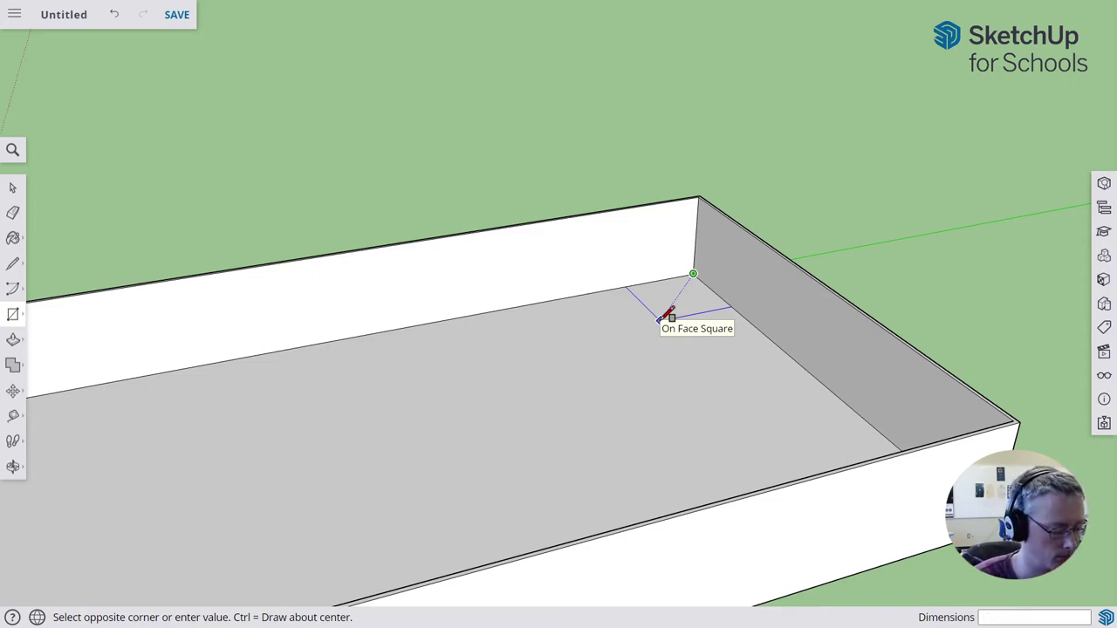
# Set the rectangle's dimensions to 6 m by 8 m to outline the room on the floor
pyautogui.write('6,8')
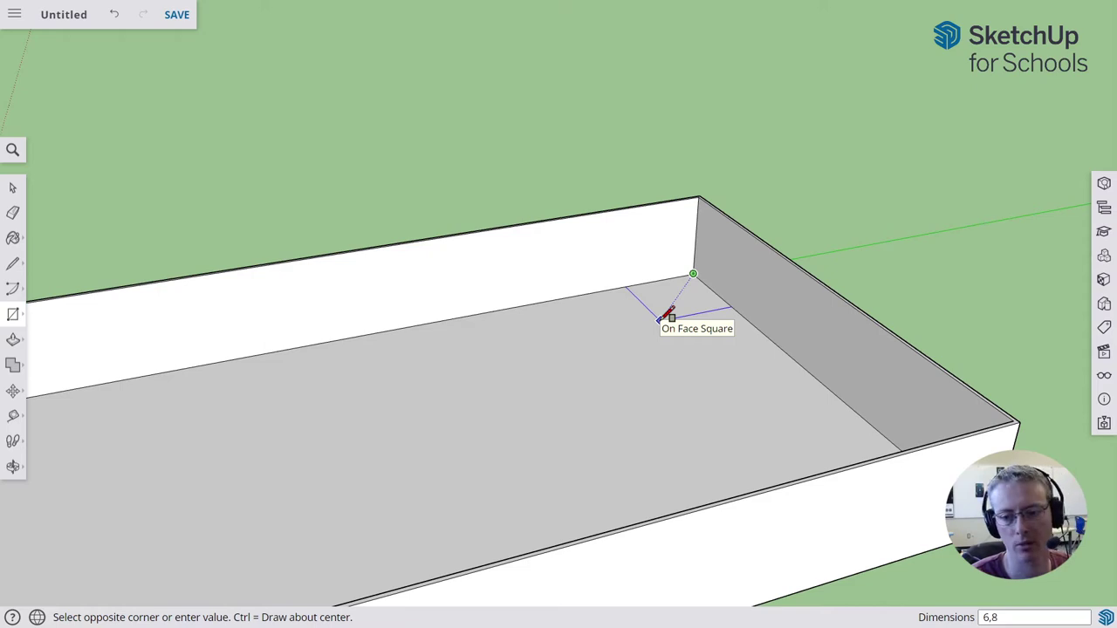
pyautogui.press('BackSpace')
pyautogui.press('BackSpace')
pyautogui.write('m,')
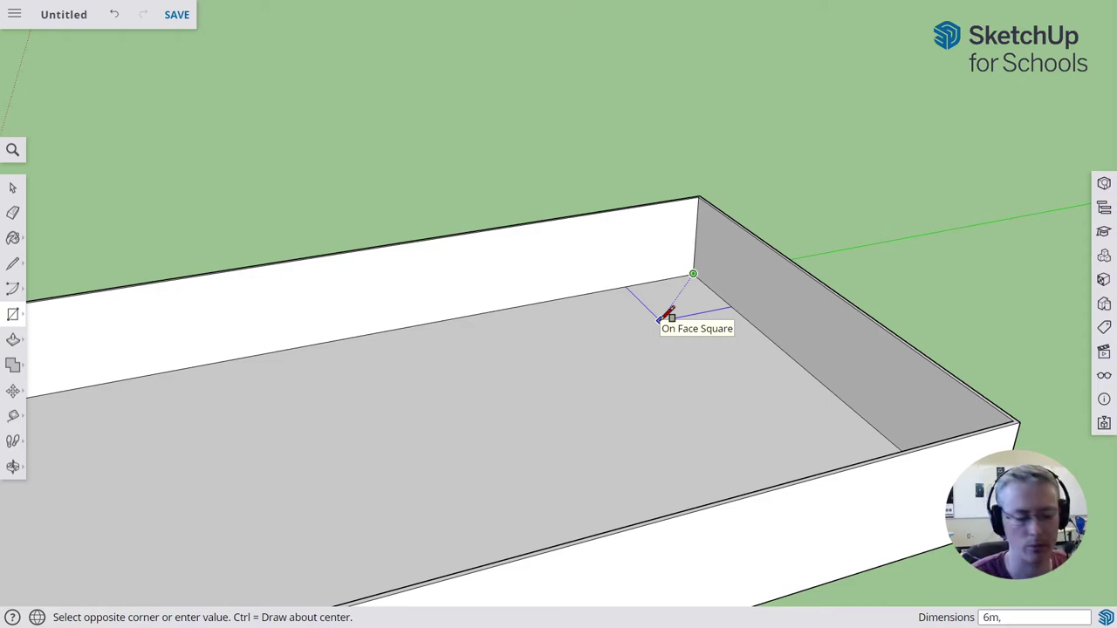
pyautogui.write('8m')
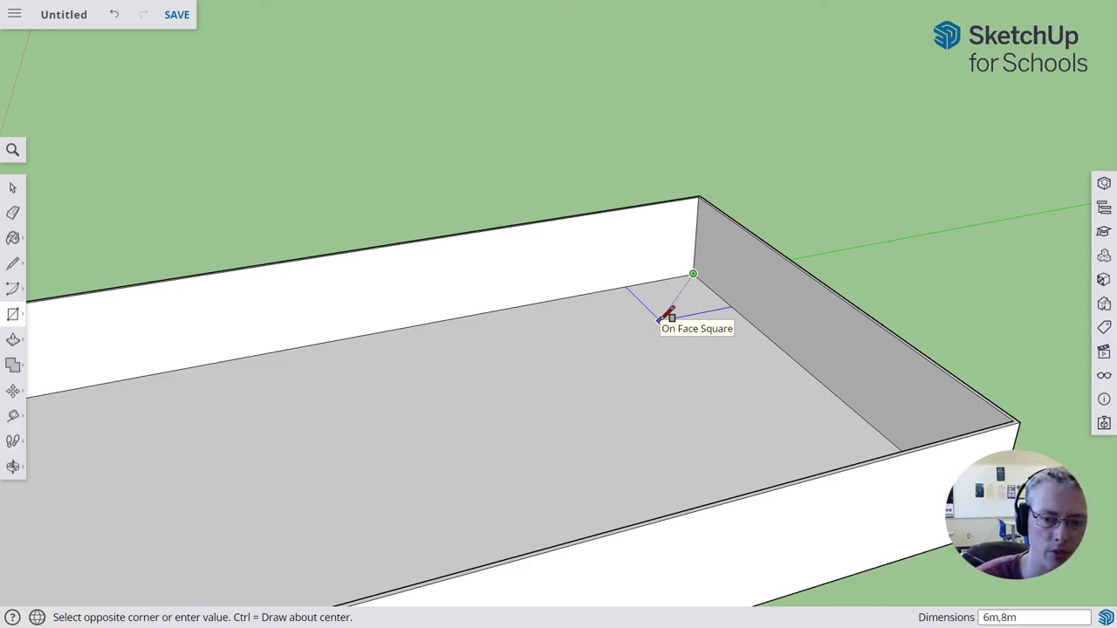
pyautogui.press('Return')
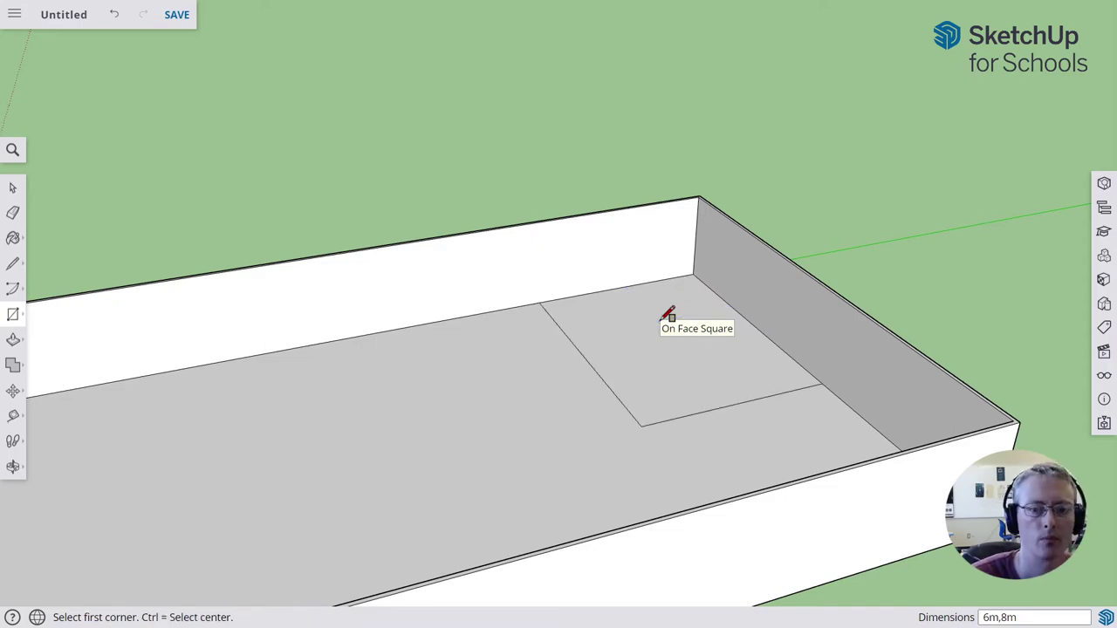
pyautogui.moveTo(494, 357); pyautogui.dragTo(627, 444, button='middle')
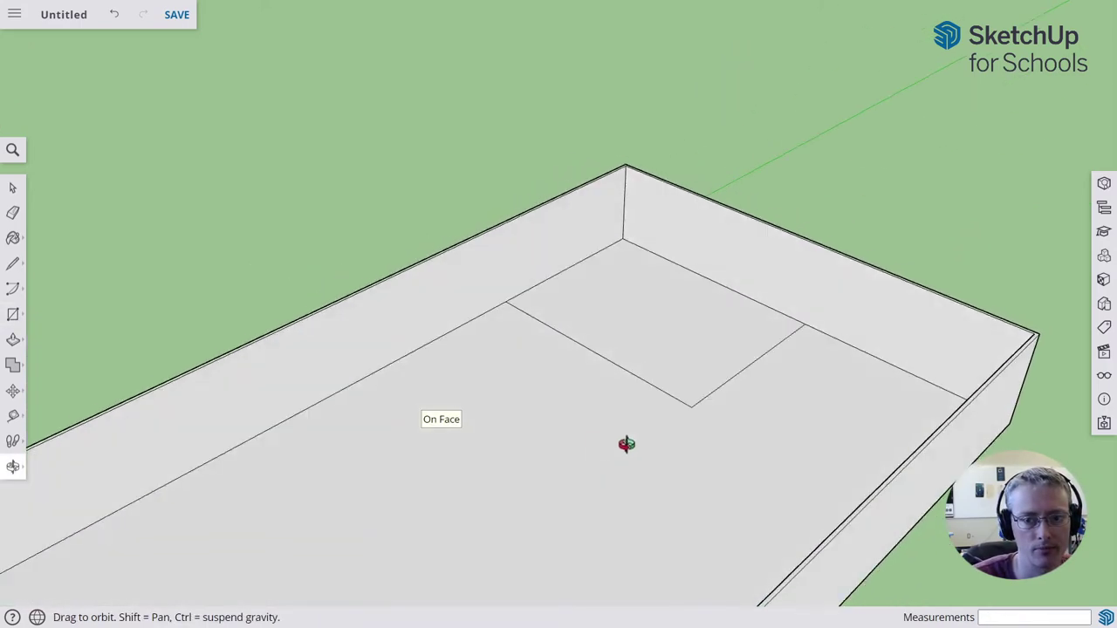
pyautogui.scroll(3, 724, 406)
pyautogui.scroll(1, 724, 406)
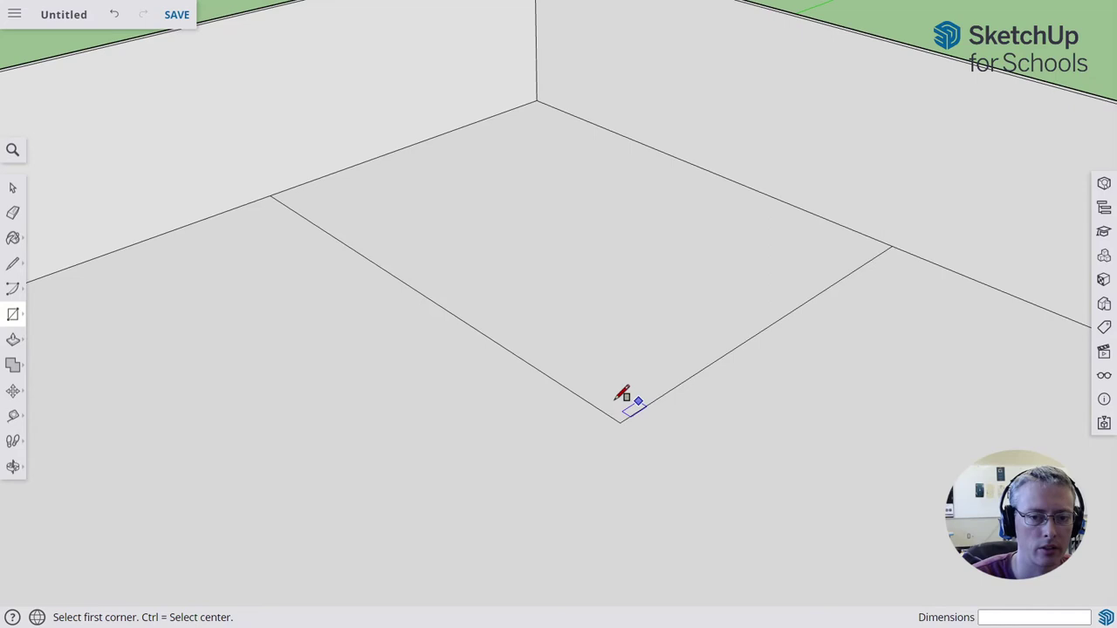
pyautogui.press('space')
pyautogui.click(557, 390)
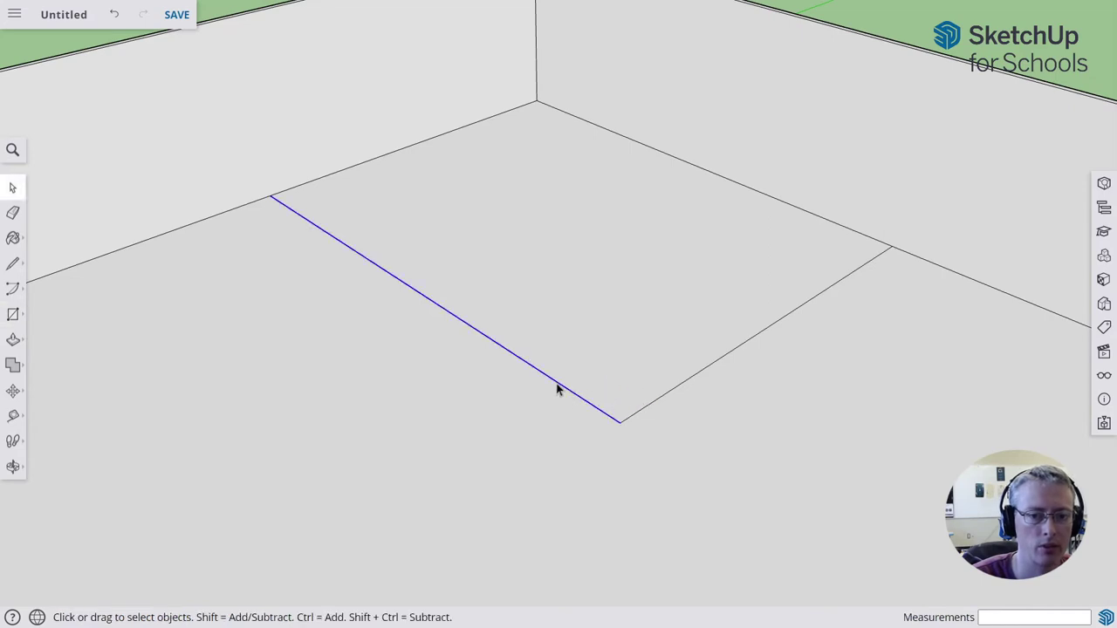
pyautogui.keyDown('shift'); pyautogui.click(644, 409); pyautogui.keyUp('shift')
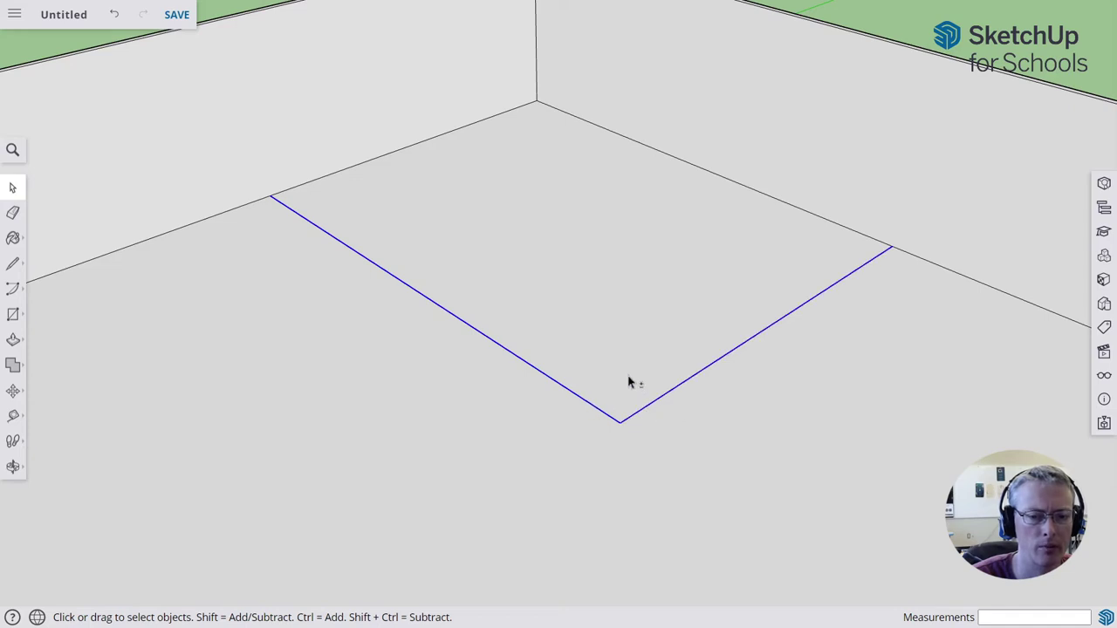
pyautogui.keyDown('shift'); pyautogui.click(627, 378); pyautogui.keyUp('shift')
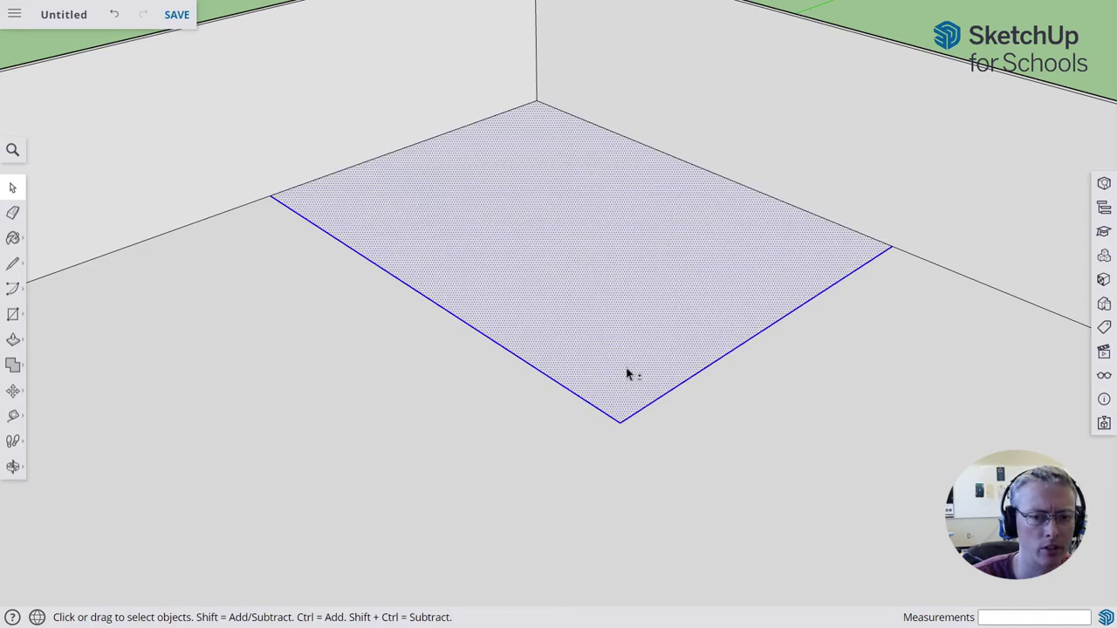
pyautogui.keyDown('shift'); pyautogui.click(627, 374); pyautogui.keyUp('shift')
pyautogui.keyDown('shift'); pyautogui.doubleClick(729, 428); pyautogui.keyUp('shift')
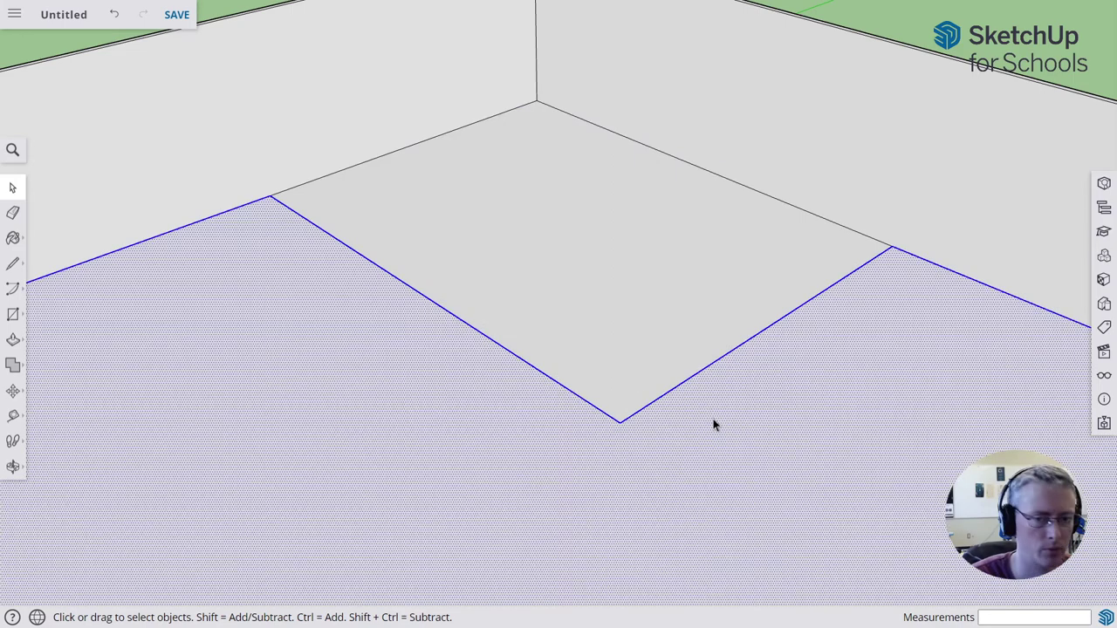
pyautogui.click(588, 386)
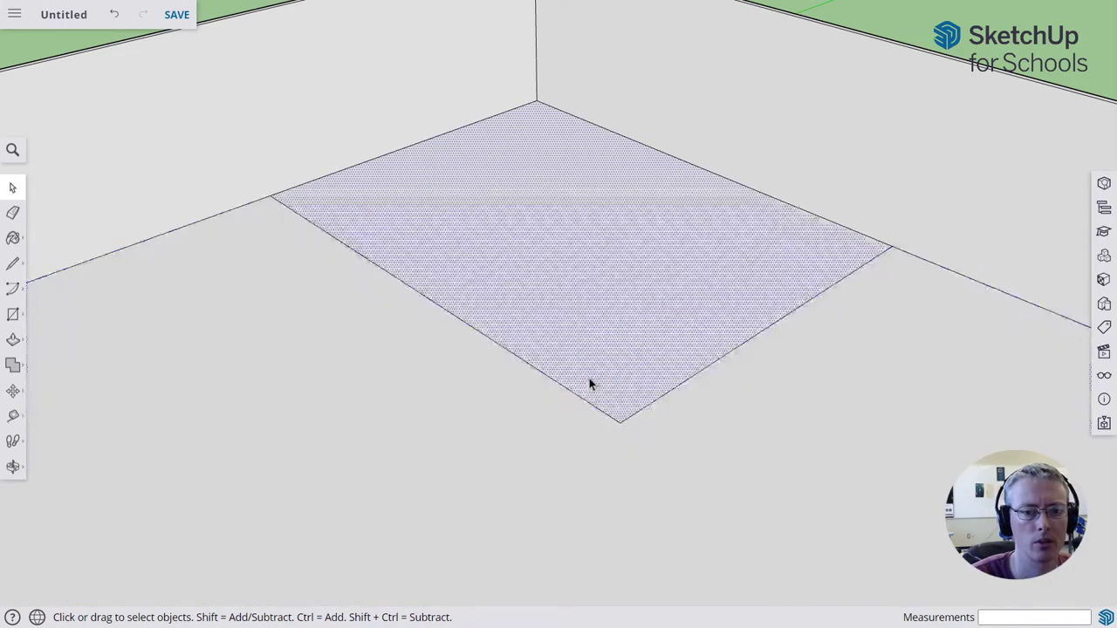
# Select the room rectangle's two edges that do not touch the outer walls and offset them inward by 10 cm
pyautogui.click(546, 376)
pyautogui.keyDown('shift'); pyautogui.click(649, 409); pyautogui.keyUp('shift')
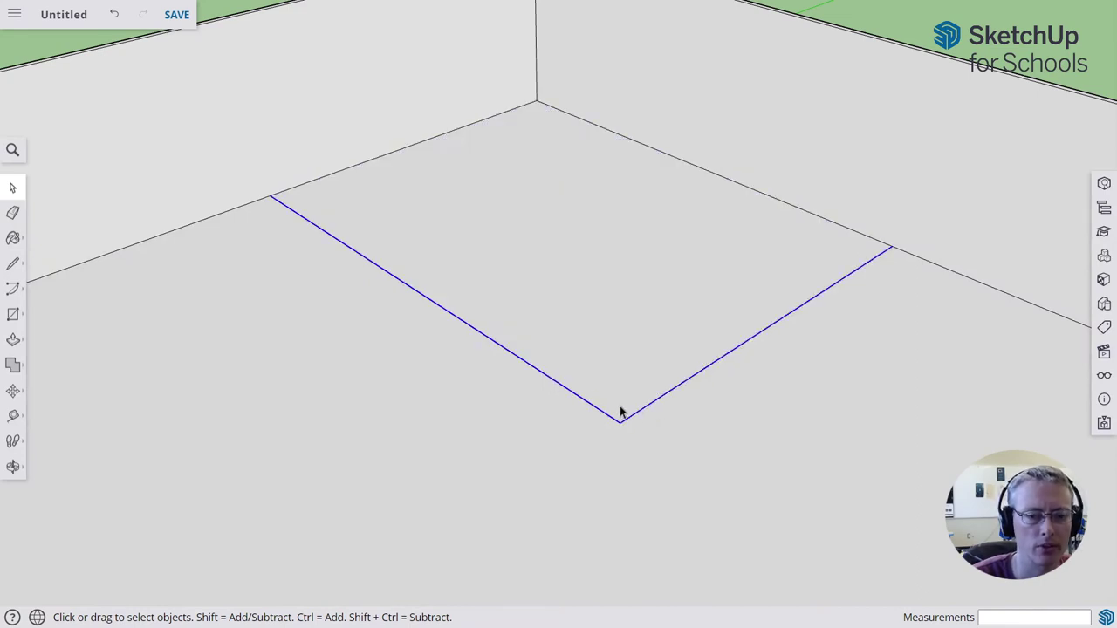
pyautogui.press('f')
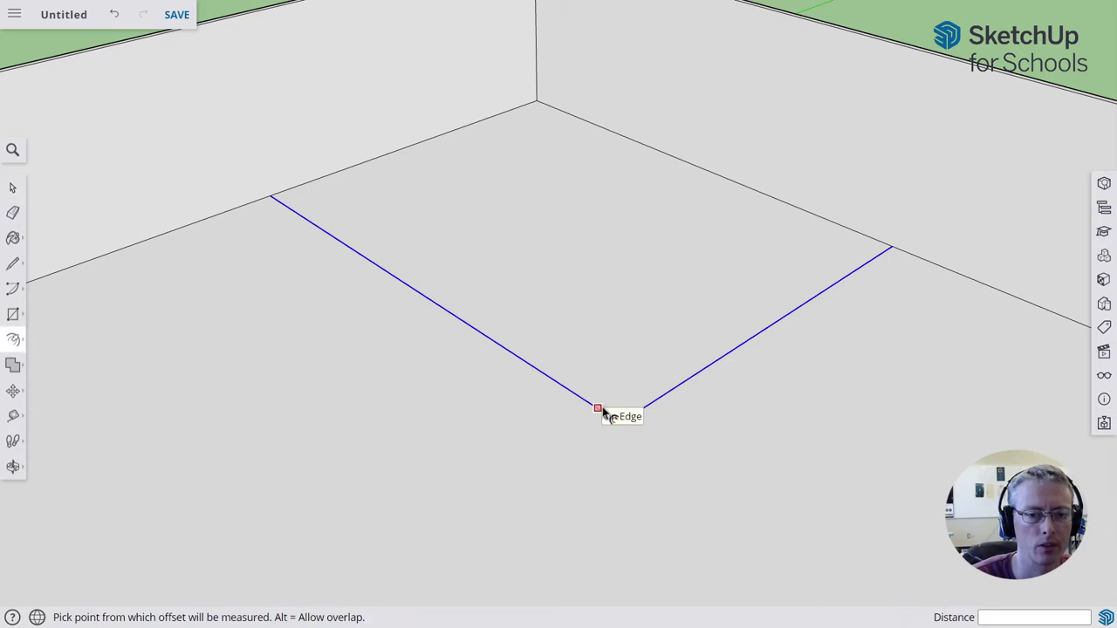
pyautogui.click(598, 410)
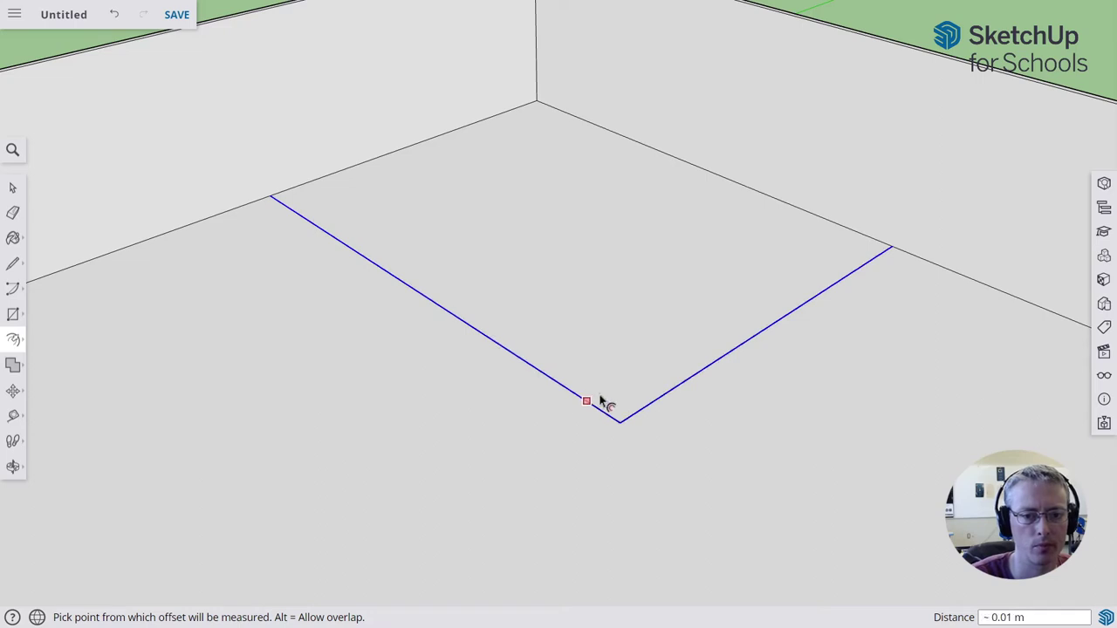
pyautogui.press('Escape')
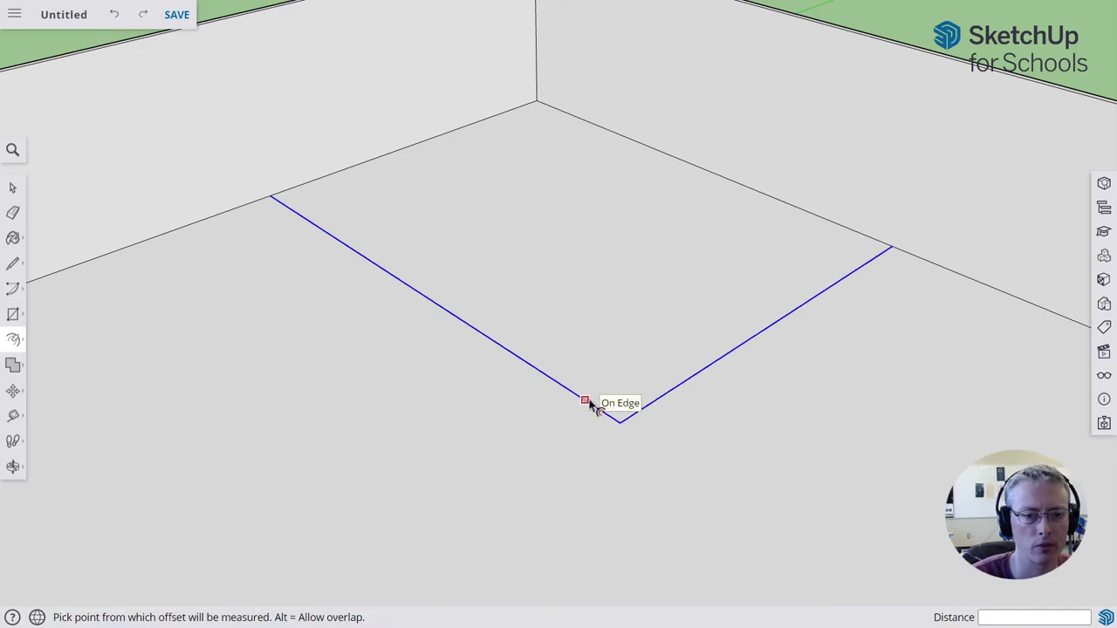
pyautogui.click(587, 403)
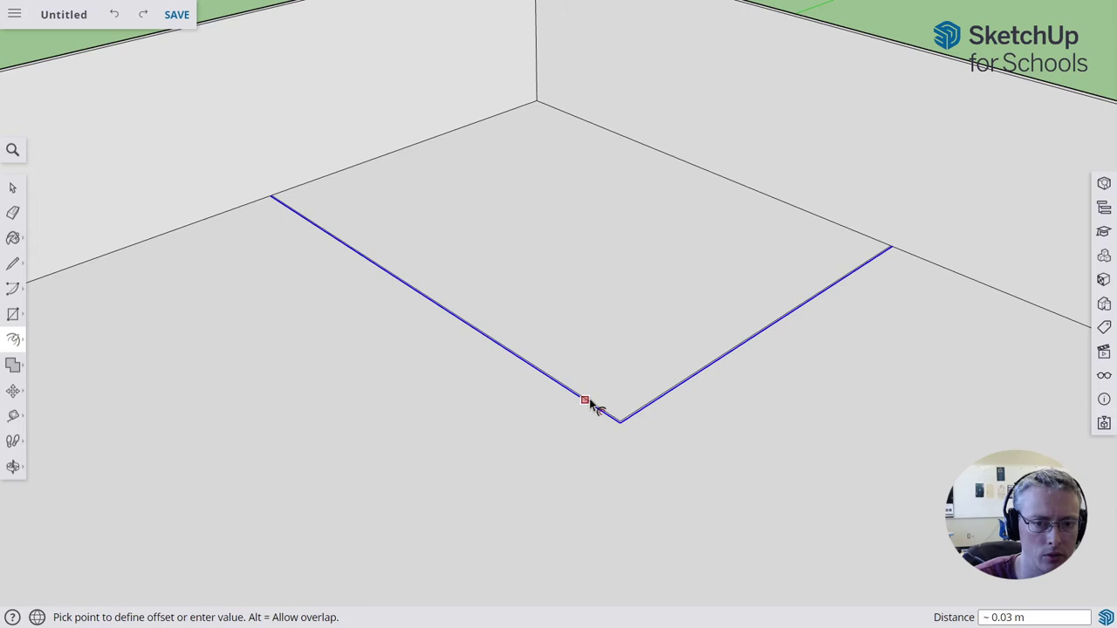
pyautogui.click(596, 398)
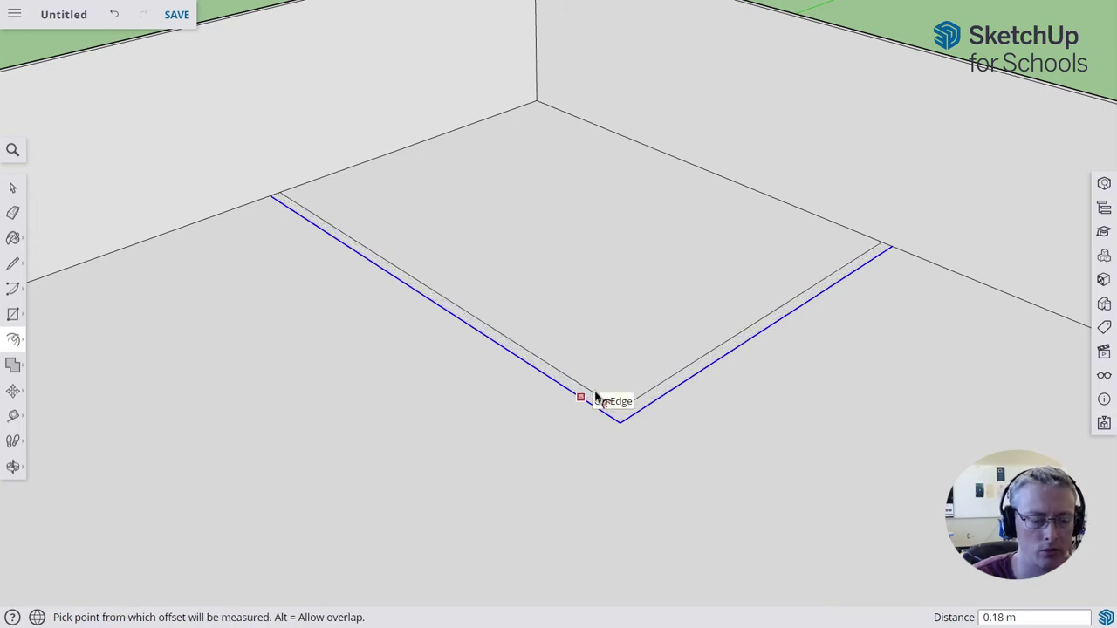
pyautogui.write('10')
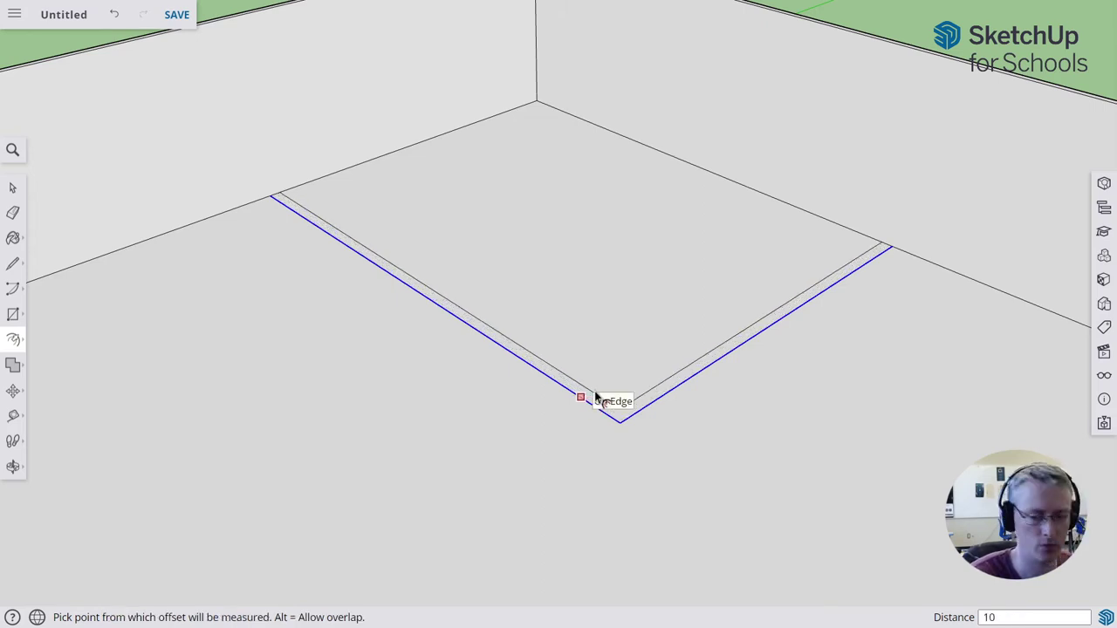
pyautogui.write('cm')
pyautogui.press('Return')
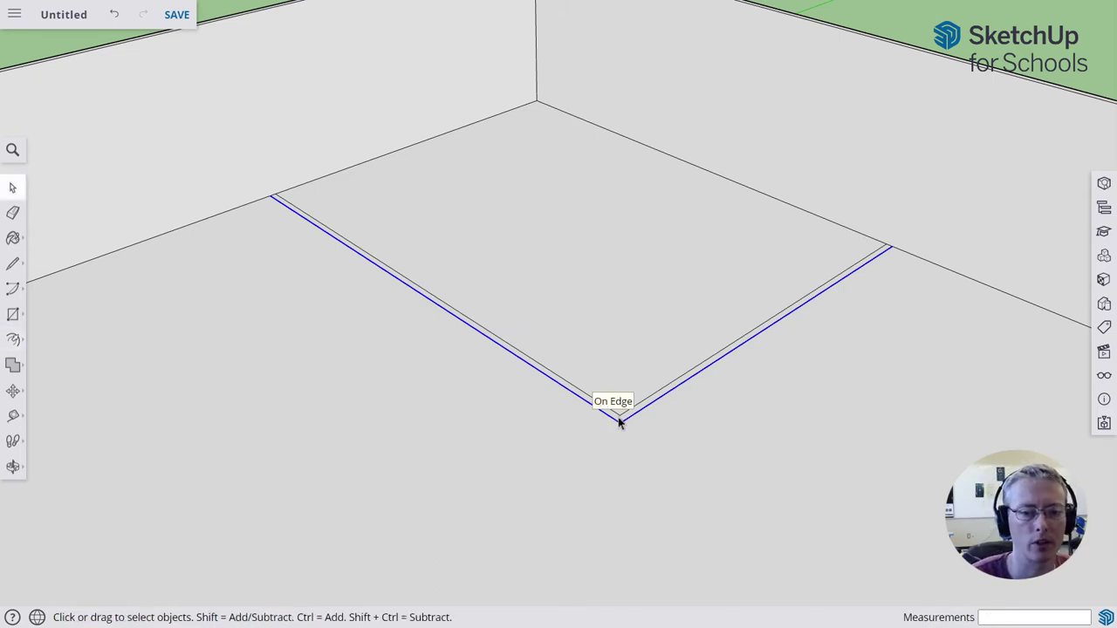
# Extrude the narrow L-shaped strip up 3 m with Push/Pull, level with the outer walls, to form the room's partition walls
pyautogui.scroll(3, 627, 420)
pyautogui.click(625, 418)
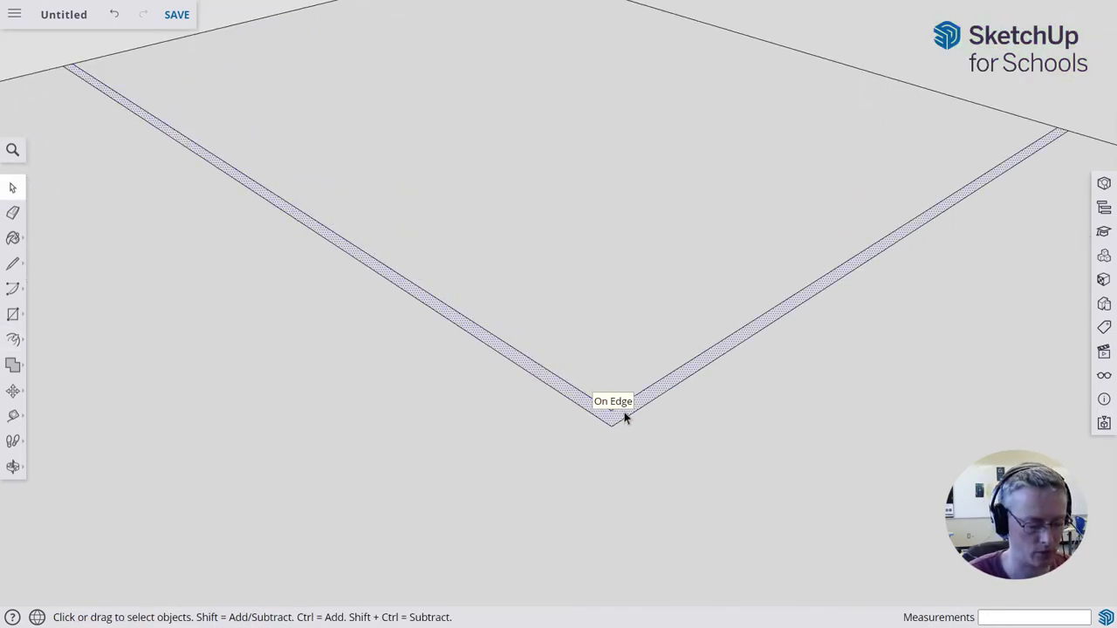
pyautogui.press('p')
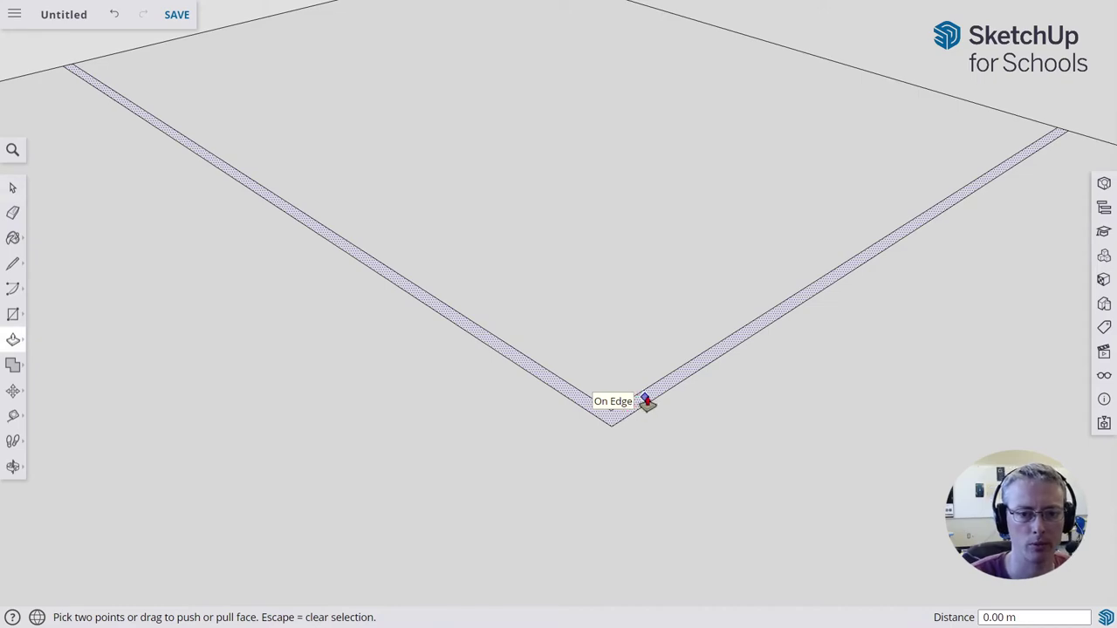
pyautogui.moveTo(646, 401); pyautogui.dragTo(702, 234)
pyautogui.moveTo(701, 234); pyautogui.dragTo(716, 282, button='middle')
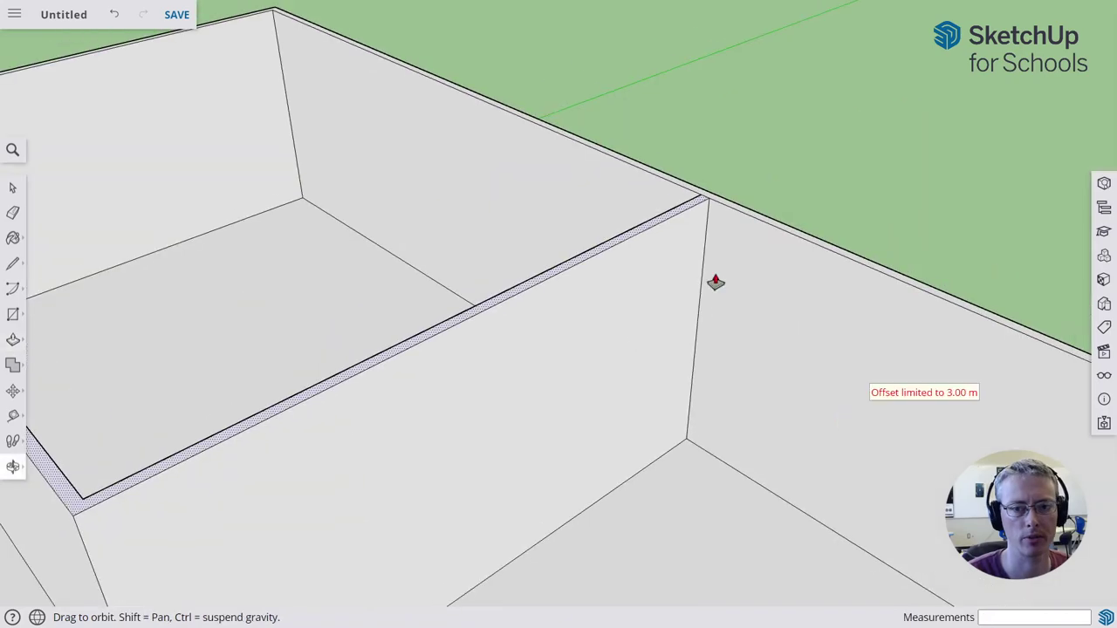
pyautogui.click(748, 220)
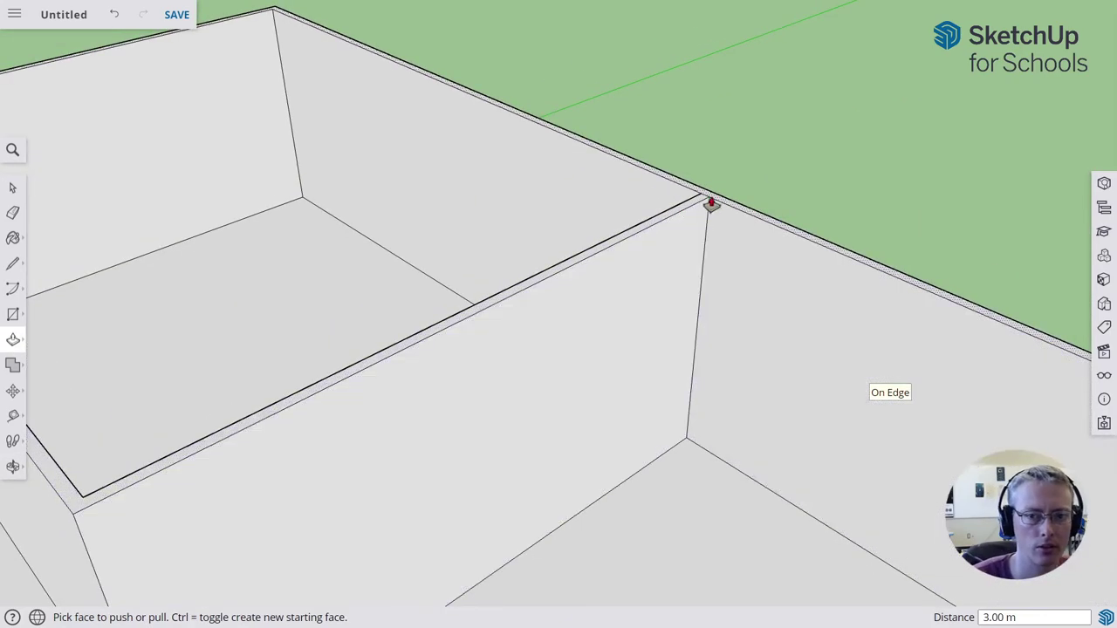
# Draw a 1 m by 2 m door rectangle at the base of the room's longer partition wall, near its free corner
pyautogui.scroll(-4, 673, 254)
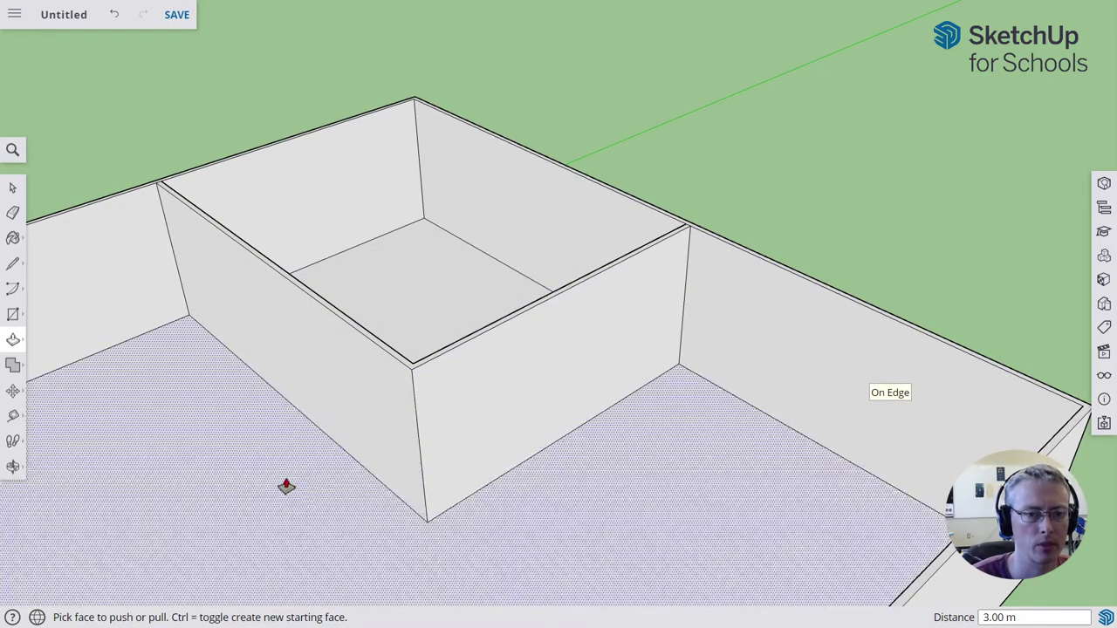
pyautogui.scroll(-2, 287, 482)
pyautogui.moveTo(279, 492); pyautogui.dragTo(406, 398, button='middle')
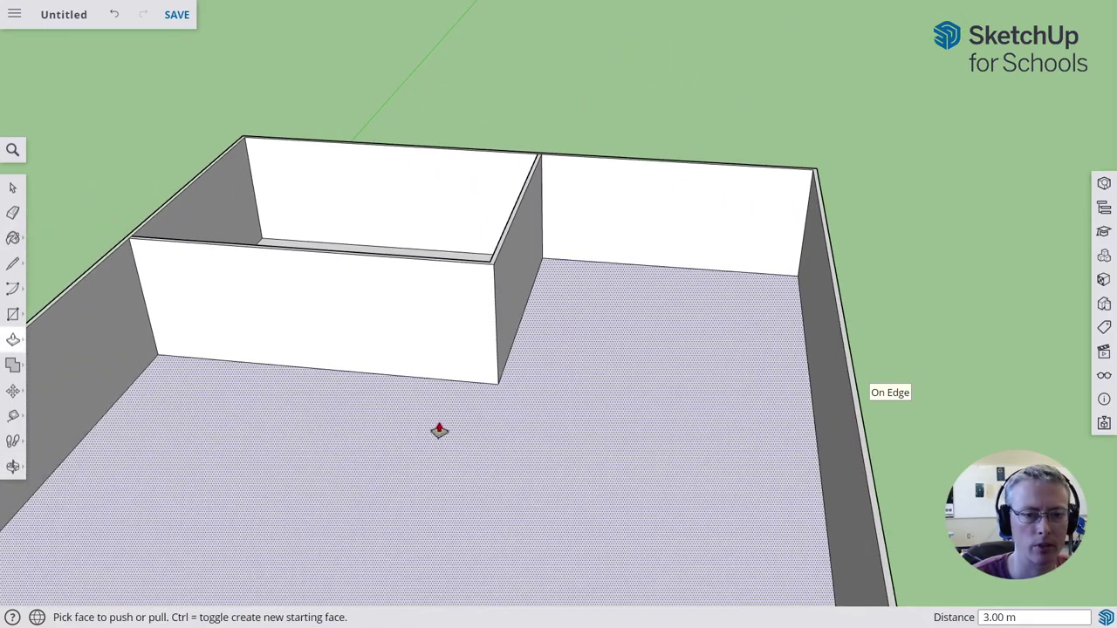
pyautogui.press('r')
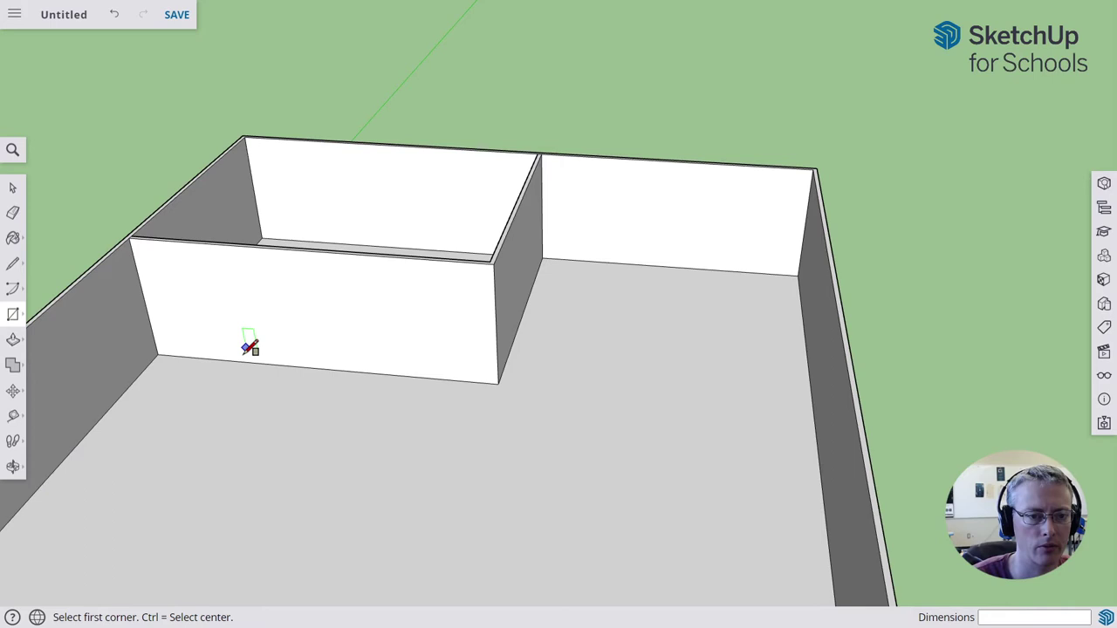
pyautogui.click(388, 373)
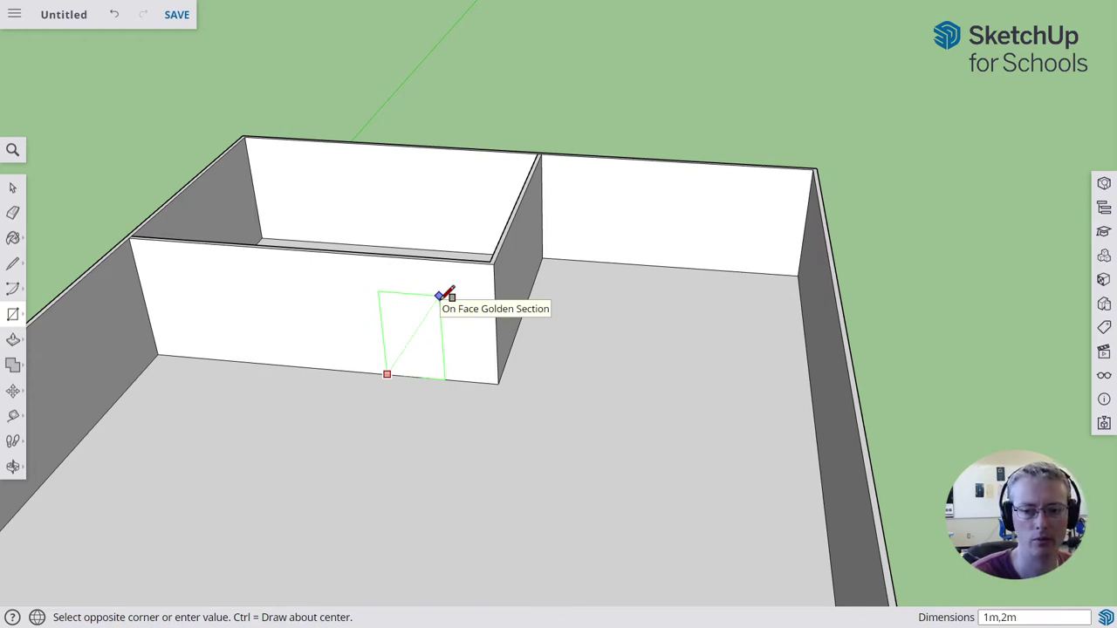
pyautogui.press('Return')
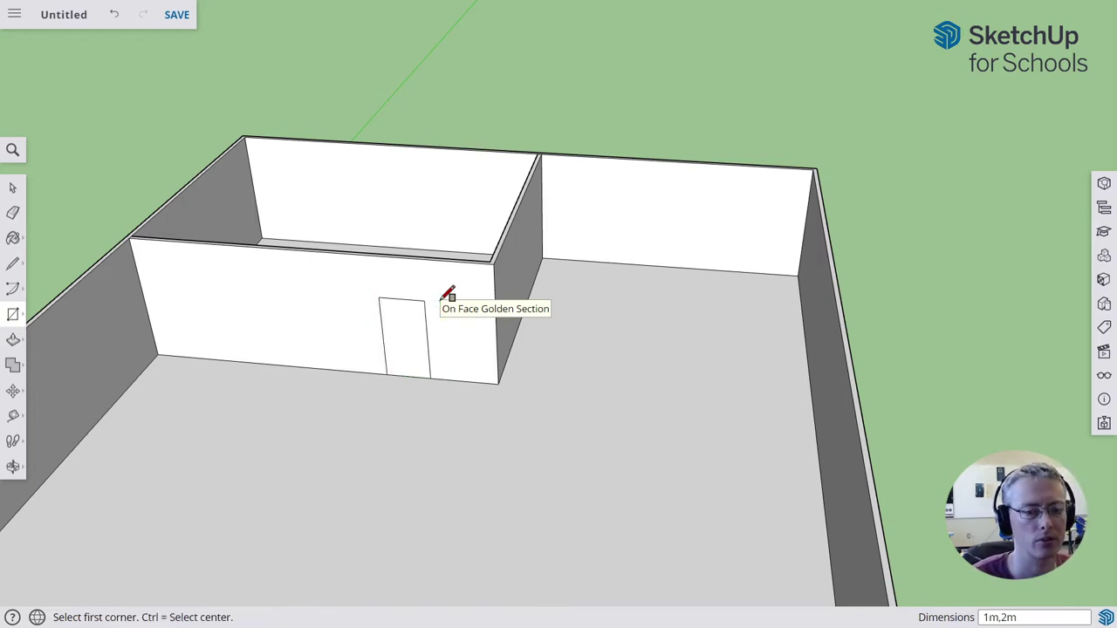
# Push the door face 10 cm through the partition wall to cut the doorway
pyautogui.scroll(3, 439, 303)
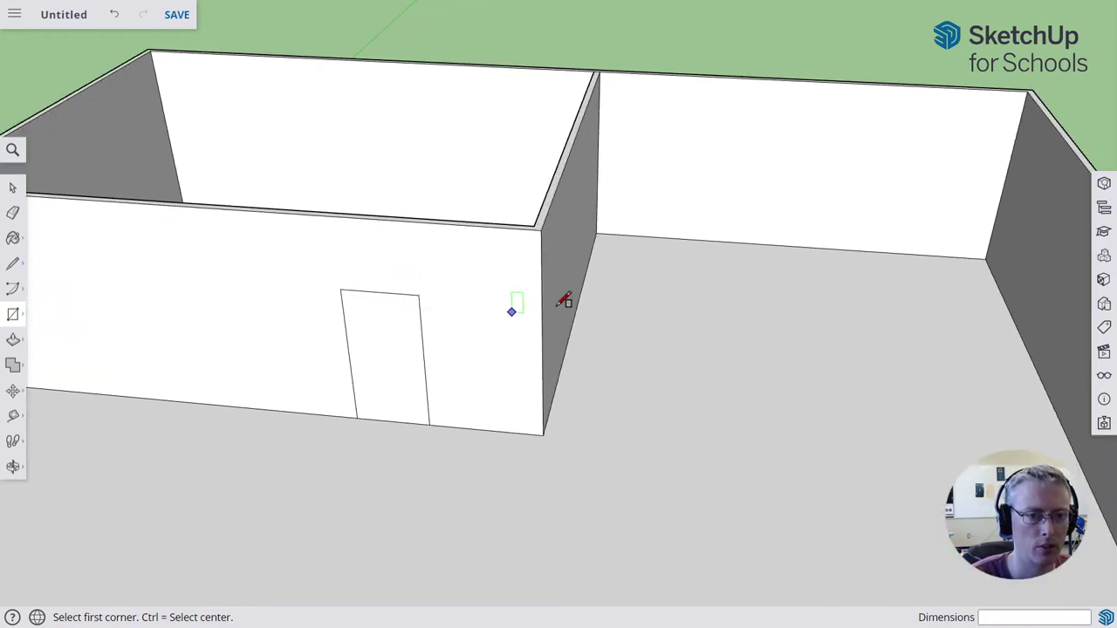
pyautogui.moveTo(564, 299); pyautogui.dragTo(353, 347, button='middle')
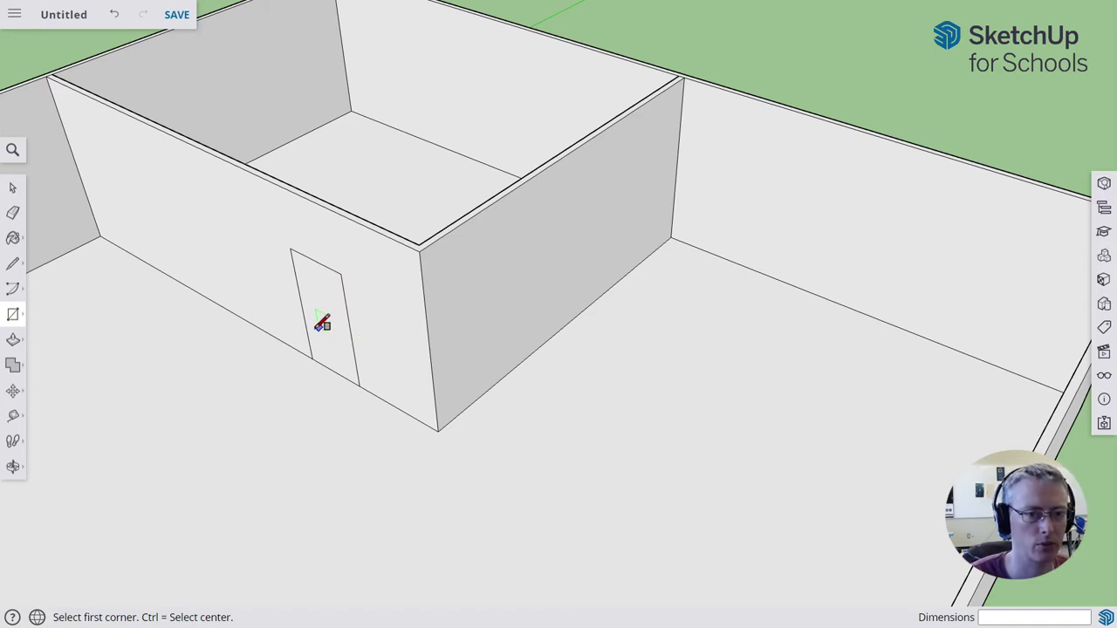
pyautogui.press('p')
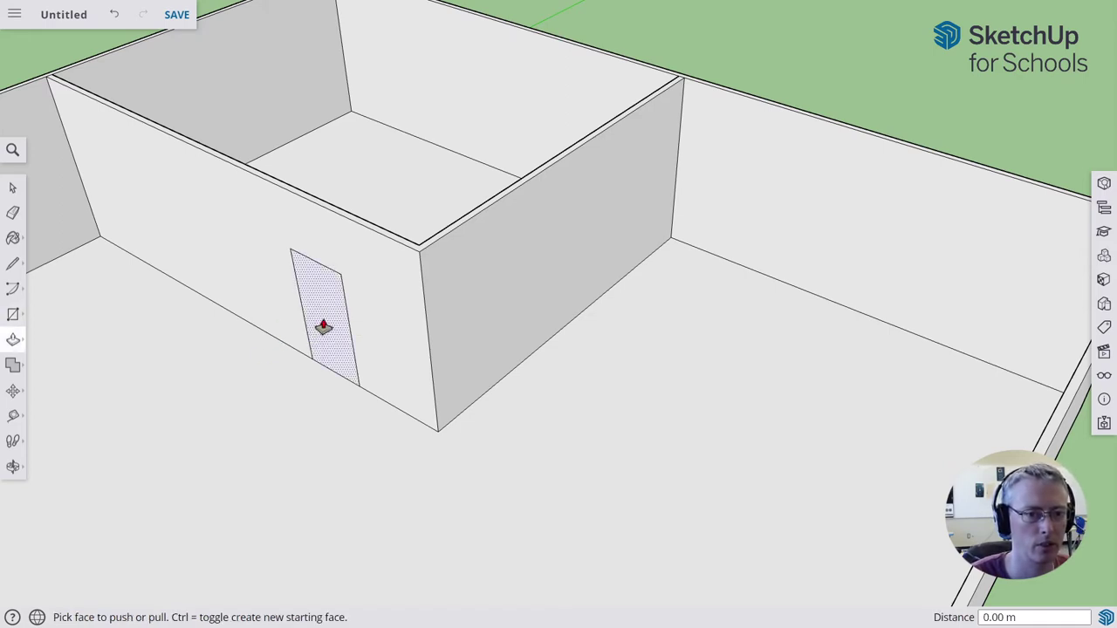
pyautogui.click(323, 326)
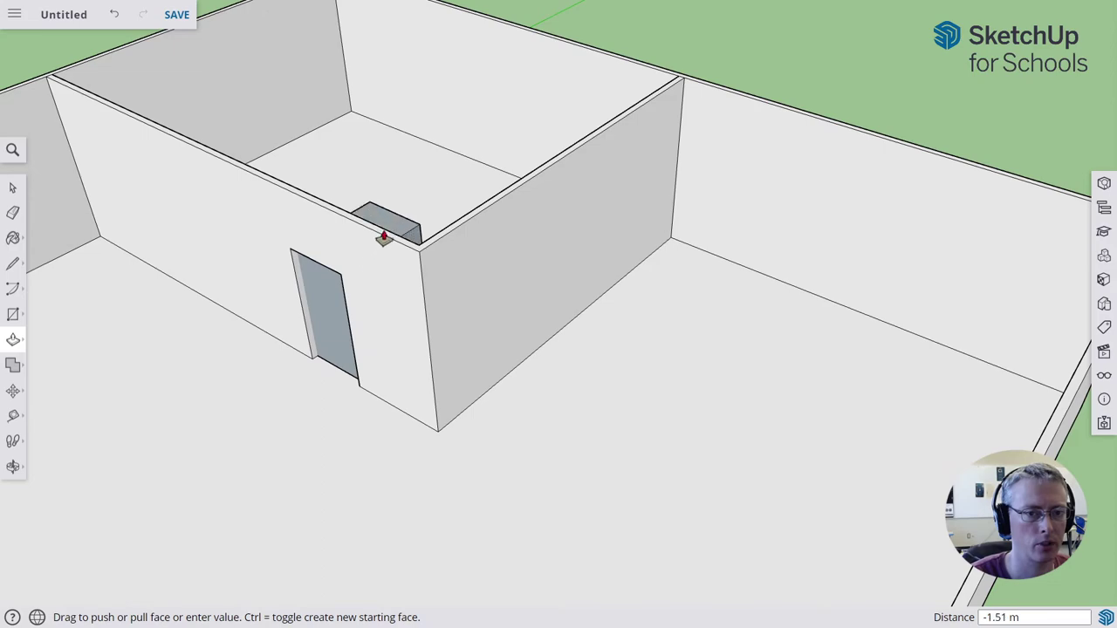
pyautogui.moveTo(468, 212); pyautogui.dragTo(401, 114, button='middle')
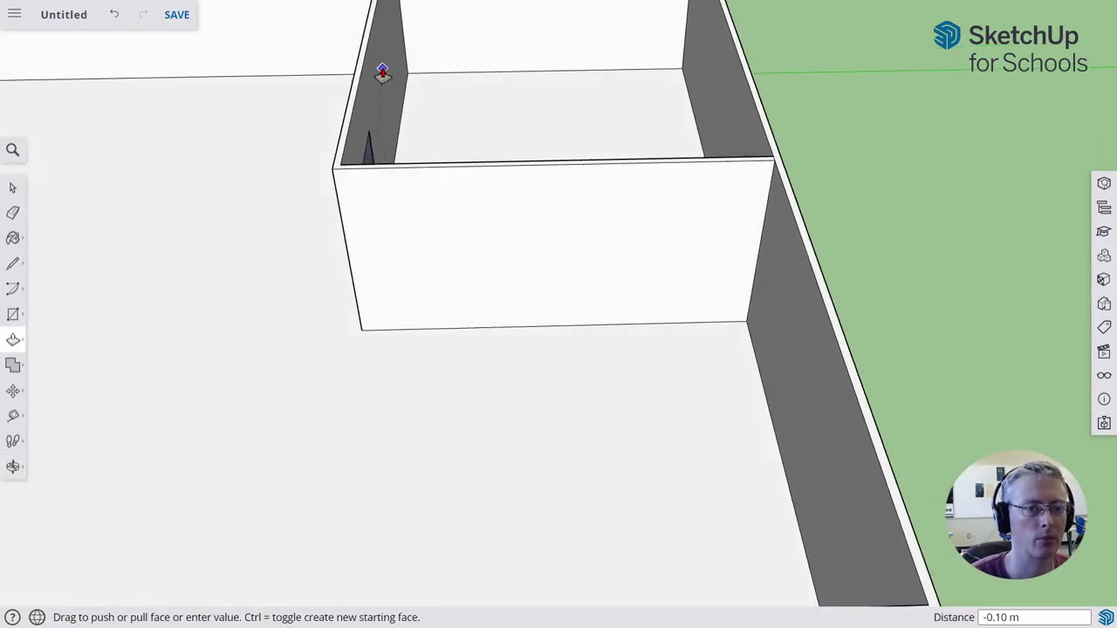
pyautogui.click(382, 72)
# Draw a 1 m by 2 m door rectangle on the inner face of the long outer wall opposite the room, standing on the floor
pyautogui.moveTo(244, 289); pyautogui.dragTo(665, 413, button='middle')
pyautogui.scroll(-3, 428, 448)
pyautogui.scroll(2, 656, 379)
pyautogui.press('r')
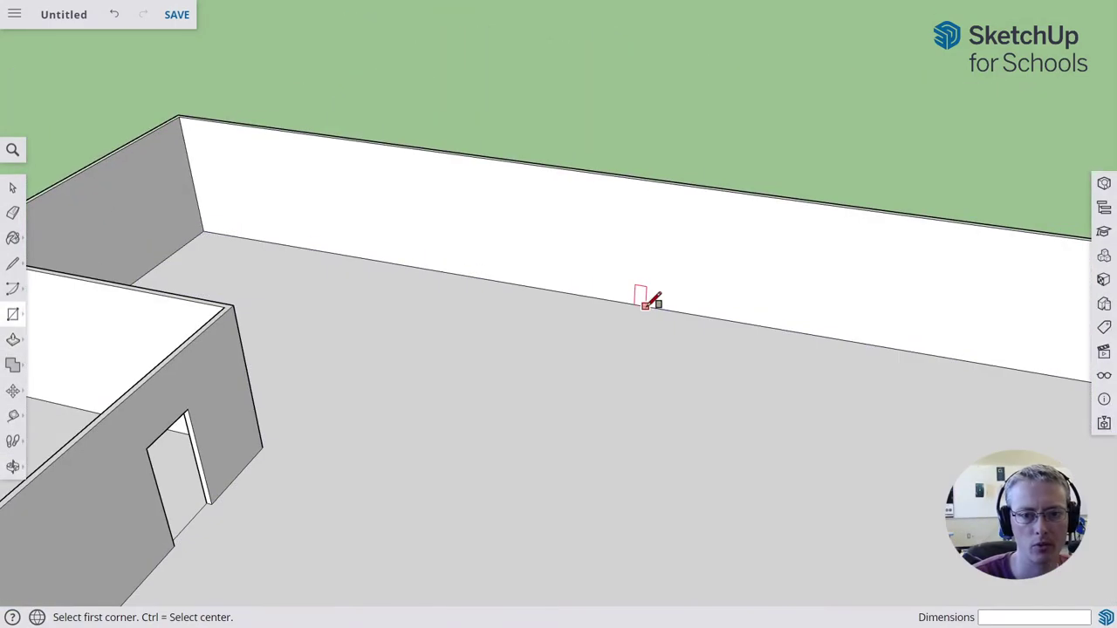
pyautogui.click(645, 306)
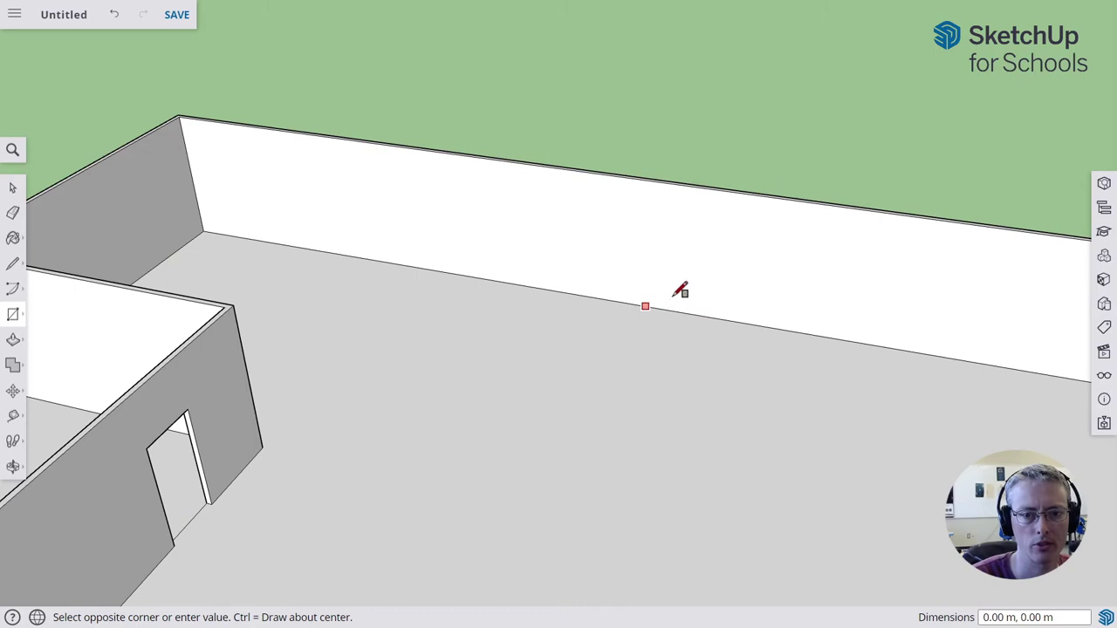
pyautogui.click(692, 237)
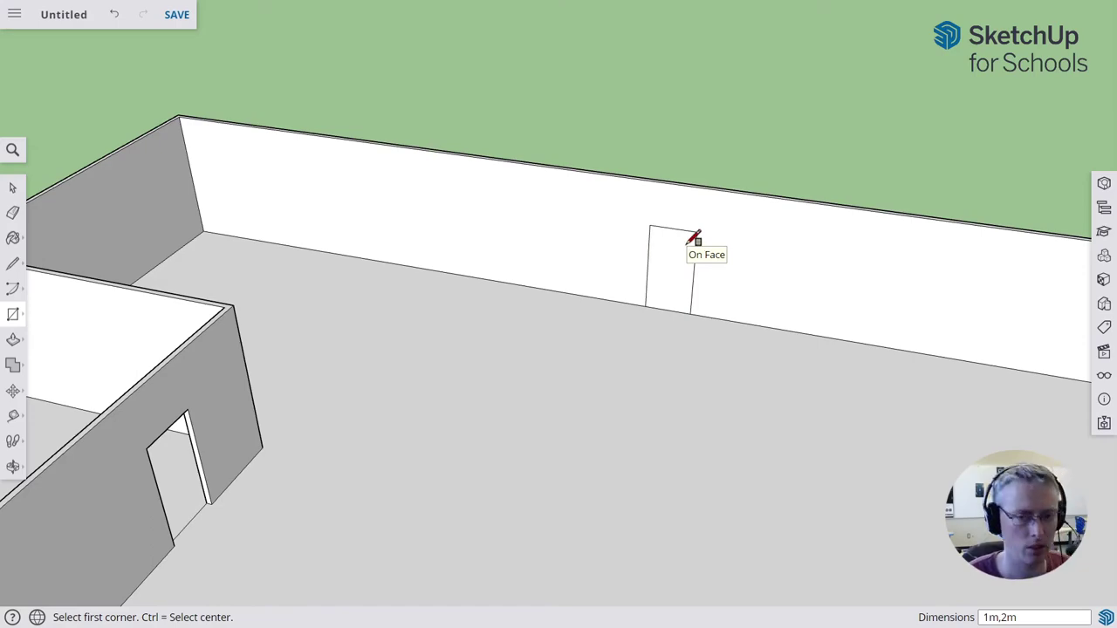
# Push the new door face through the long outer wall, flush with its outside face, to cut the entrance doorway
pyautogui.press('p')
pyautogui.click(668, 278)
pyautogui.moveTo(673, 225); pyautogui.dragTo(503, 202, button='middle')
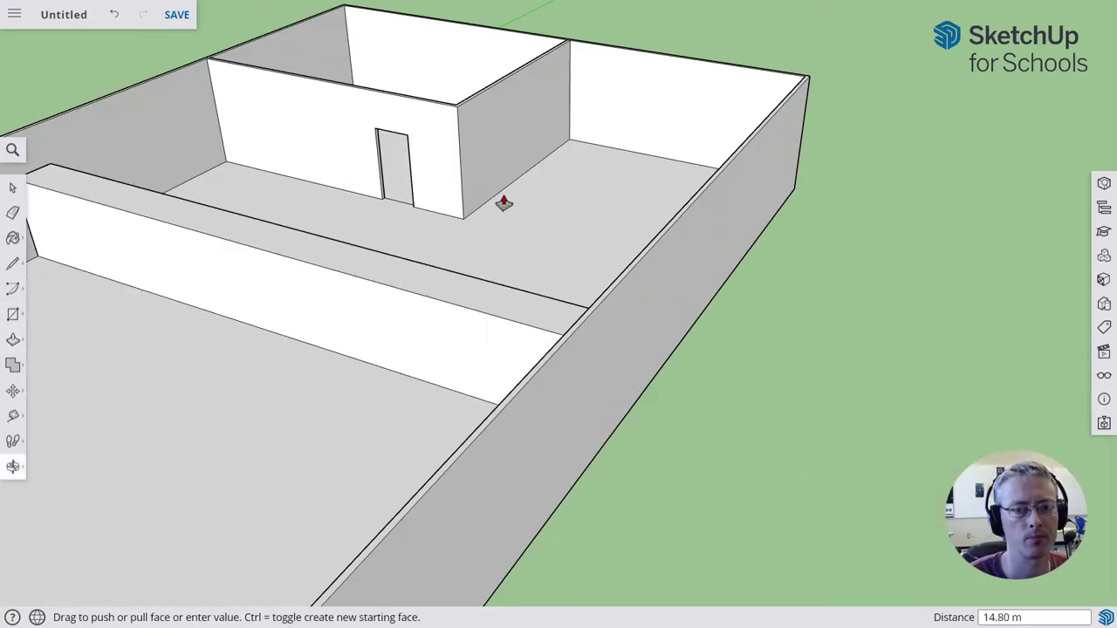
pyautogui.click(656, 285)
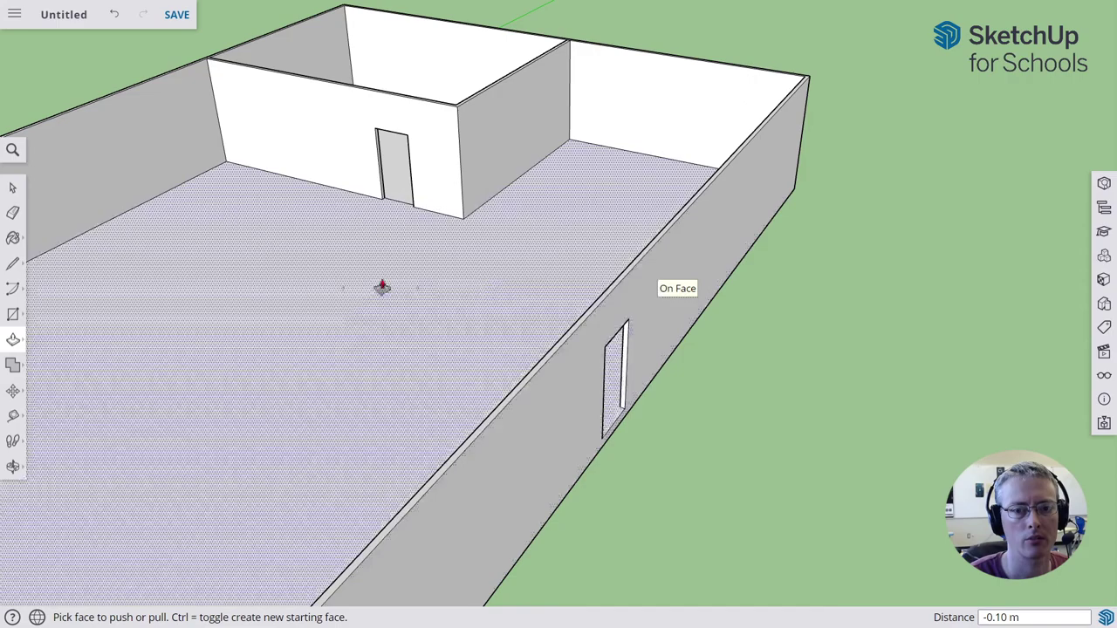
pyautogui.moveTo(382, 286); pyautogui.dragTo(648, 332, button='middle')
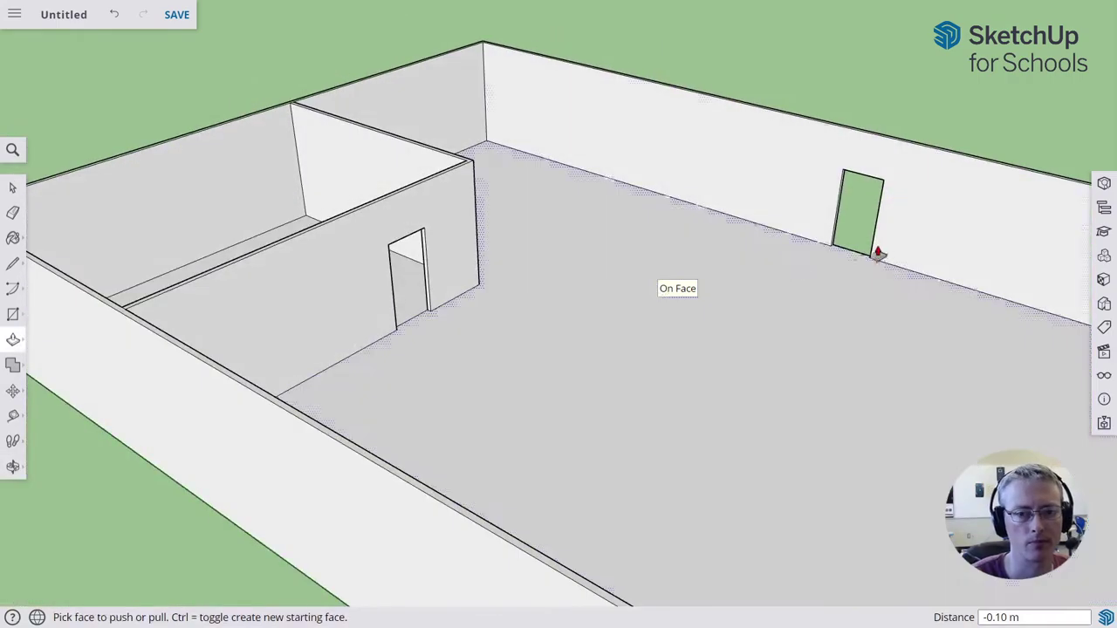
pyautogui.moveTo(878, 253); pyautogui.dragTo(648, 302, button='middle')
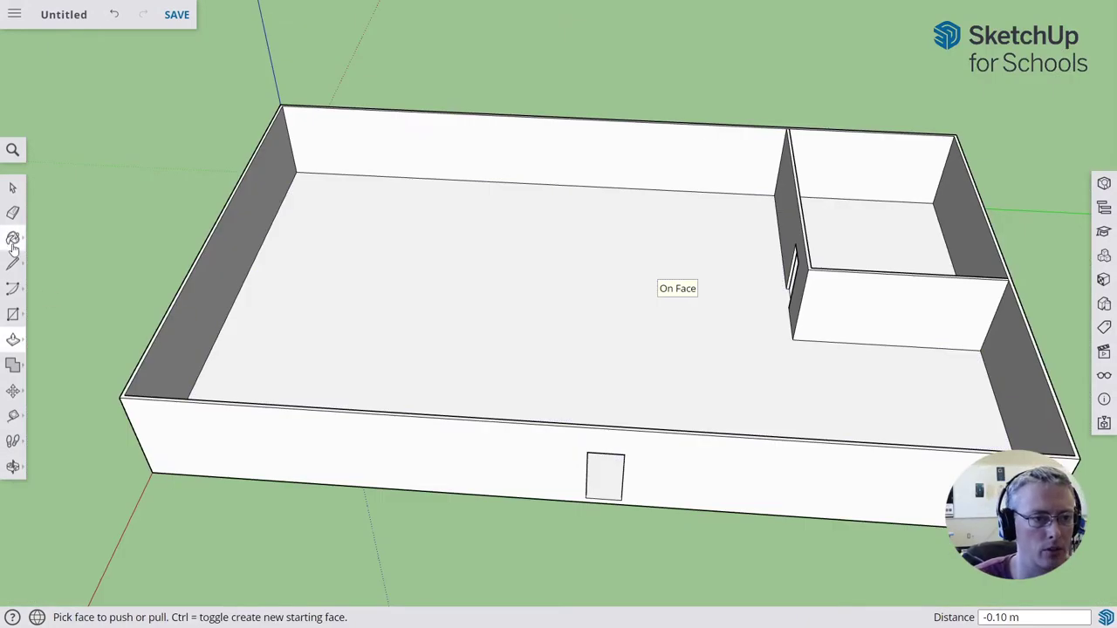
# Paint the main hall floor with the Carpet Diamond Olive material
pyautogui.click(12, 242)
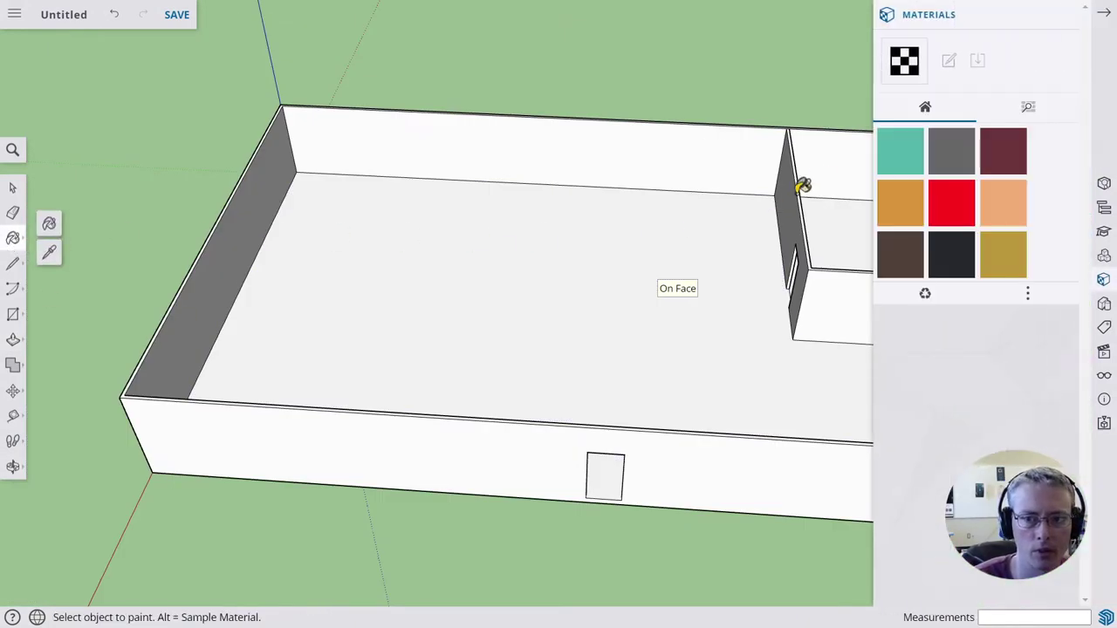
pyautogui.click(1028, 107)
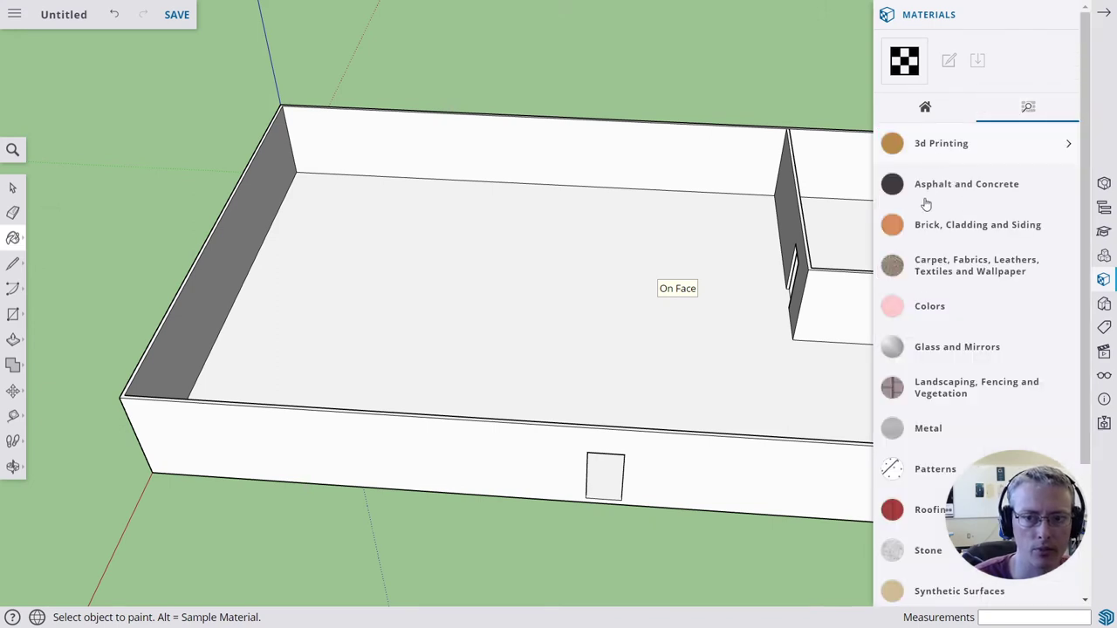
pyautogui.click(940, 271)
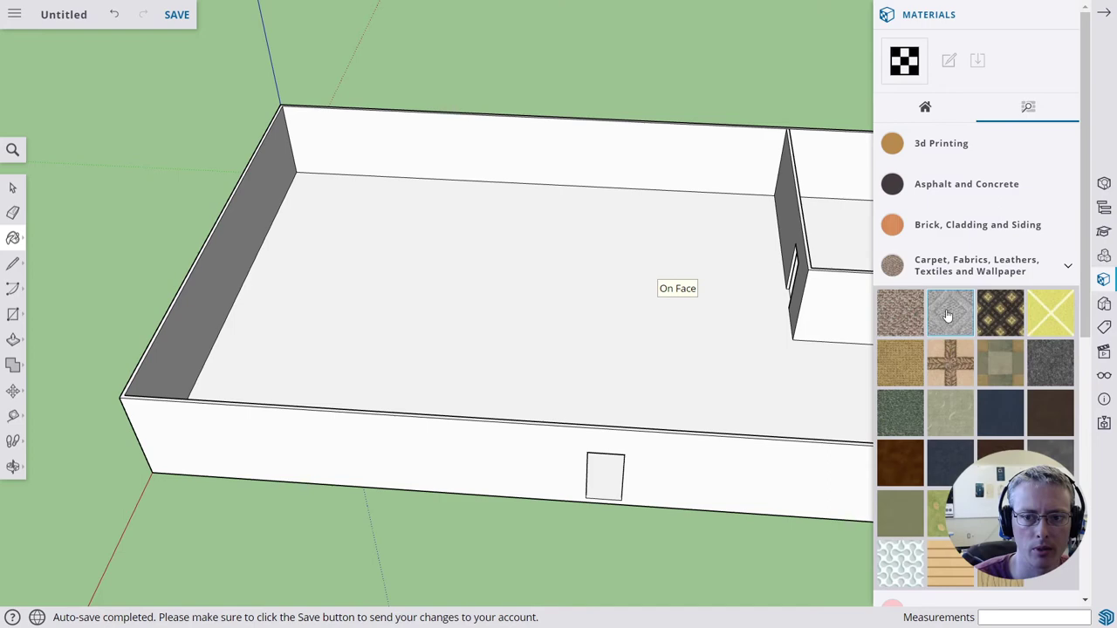
pyautogui.click(1000, 314)
pyautogui.click(588, 340)
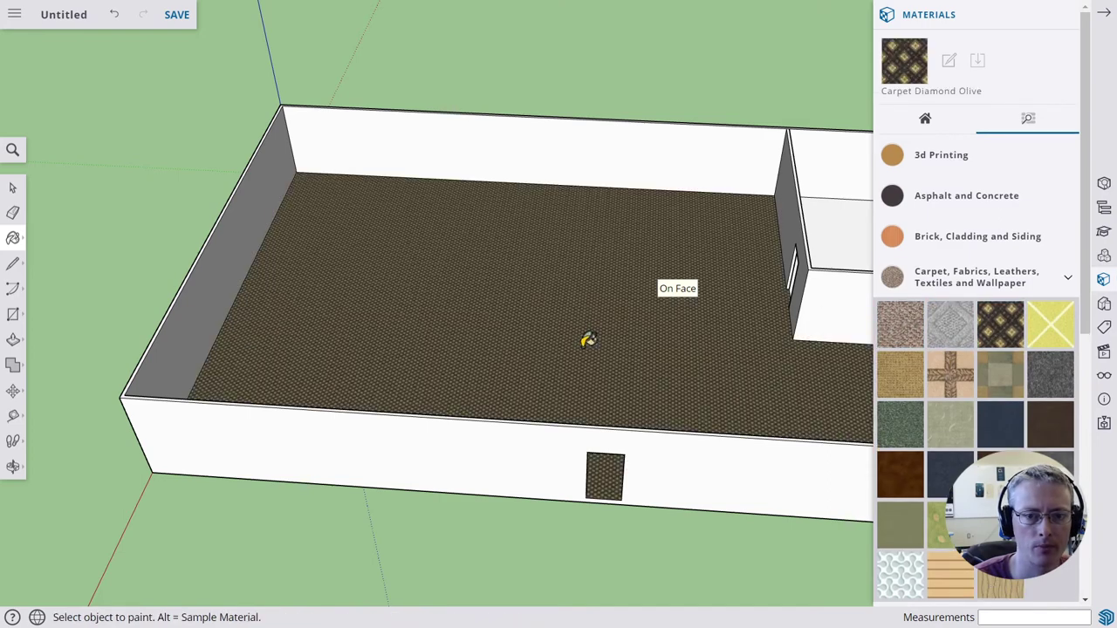
# Paint the partitioned room's floor with the Carpet Berber Pattern Gray material
pyautogui.moveTo(703, 266); pyautogui.dragTo(843, 307, button='middle')
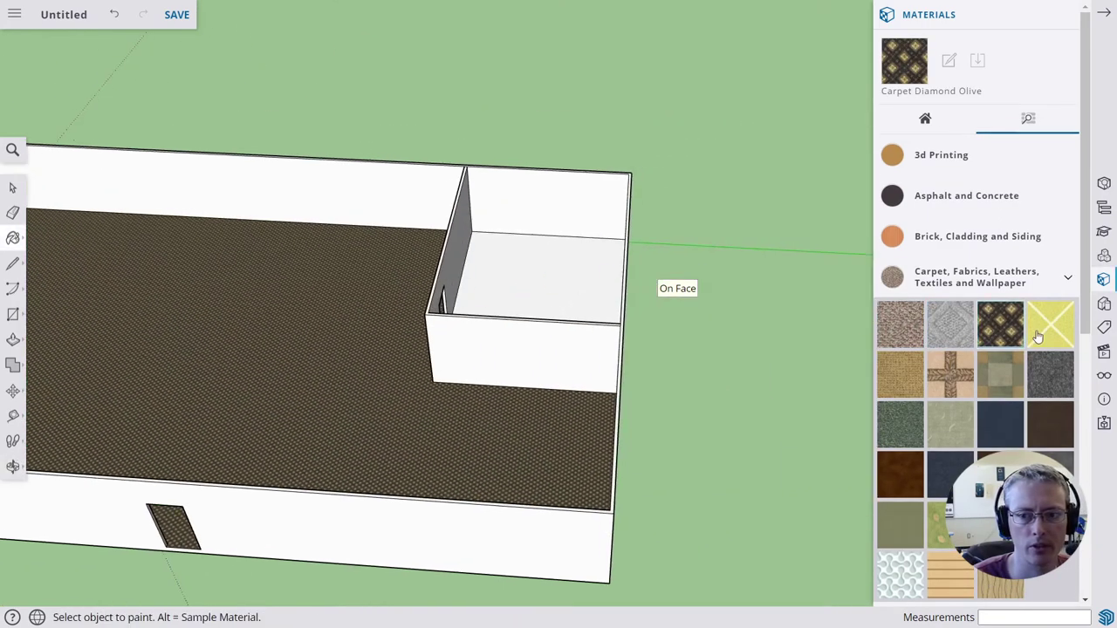
pyautogui.click(955, 327)
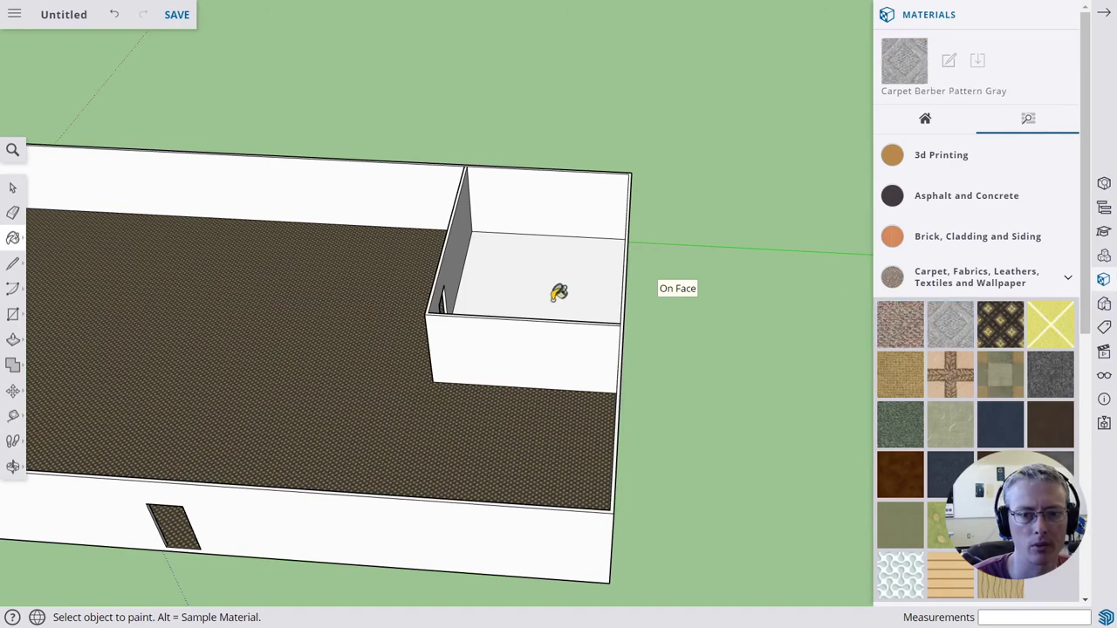
pyautogui.click(546, 278)
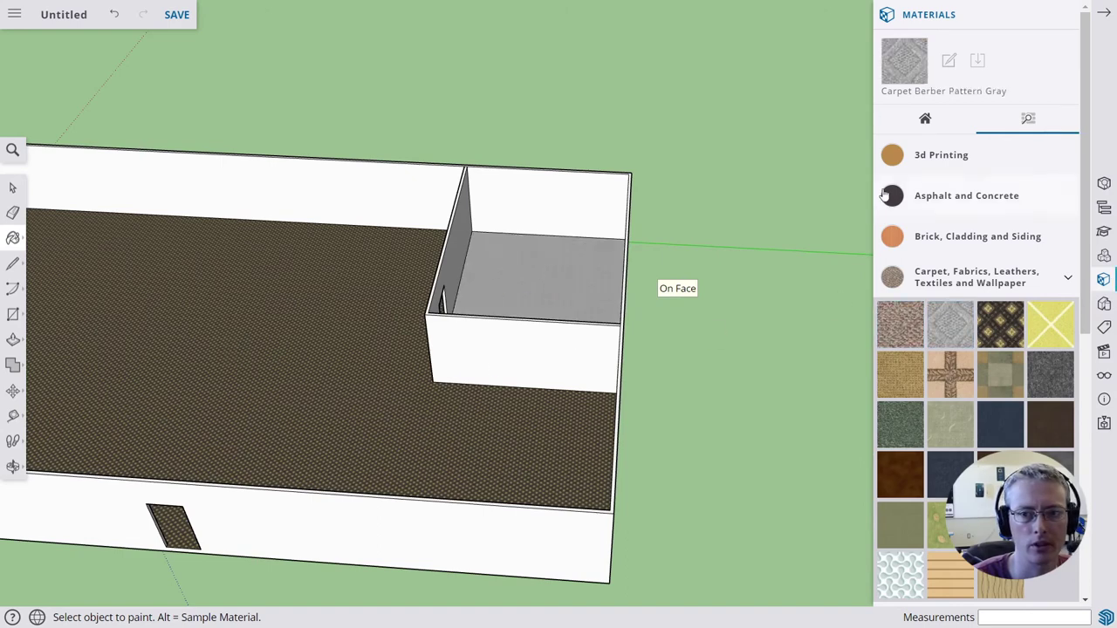
# Paint the inner faces of the main hall's outer walls with a pale peach from the Colors materials
pyautogui.click(1070, 279)
pyautogui.click(932, 320)
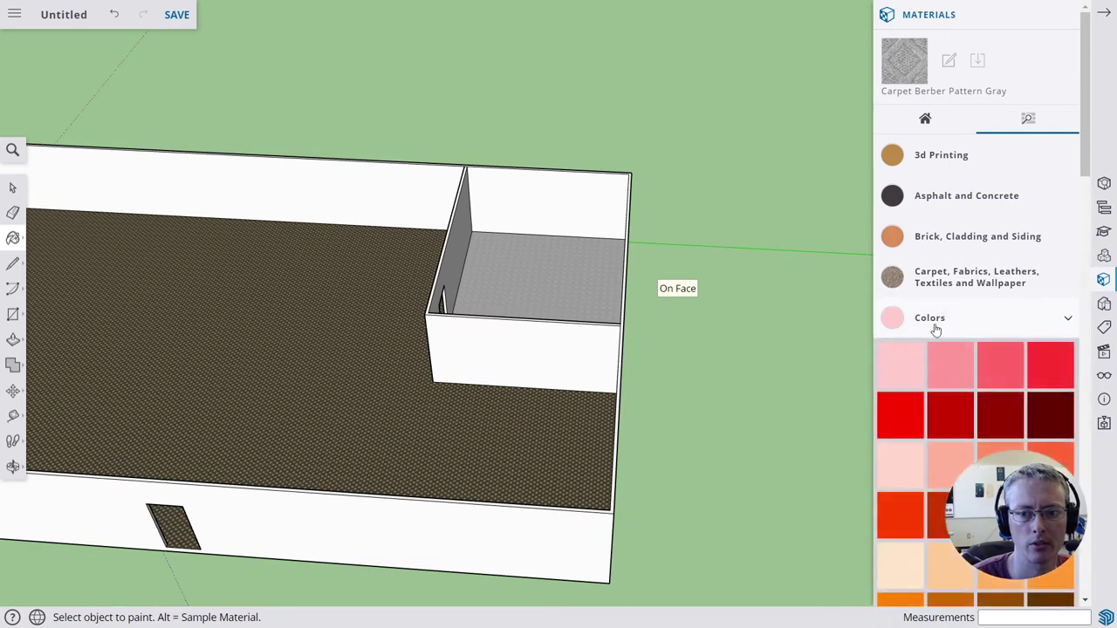
pyautogui.scroll(-5, 930, 330)
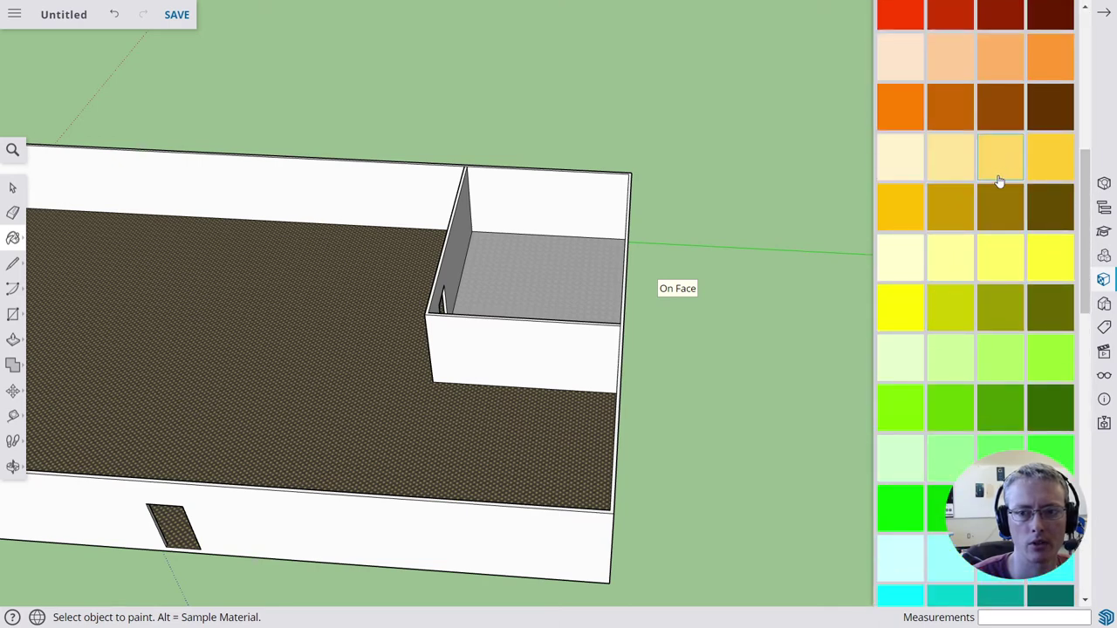
pyautogui.scroll(2, 1000, 180)
pyautogui.click(390, 181)
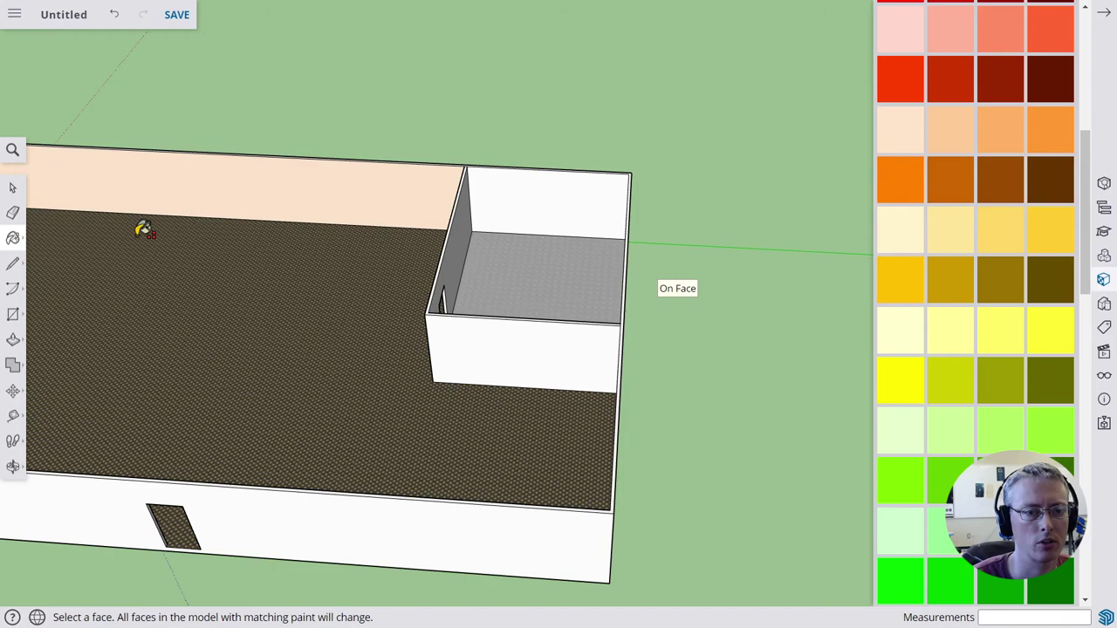
pyautogui.moveTo(142, 227)
pyautogui.mouseDown(button='middle')
pyautogui.moveTo(553, 232)
pyautogui.moveTo(282, 237)
pyautogui.mouseUp(button='middle')
pyautogui.click(356, 299)
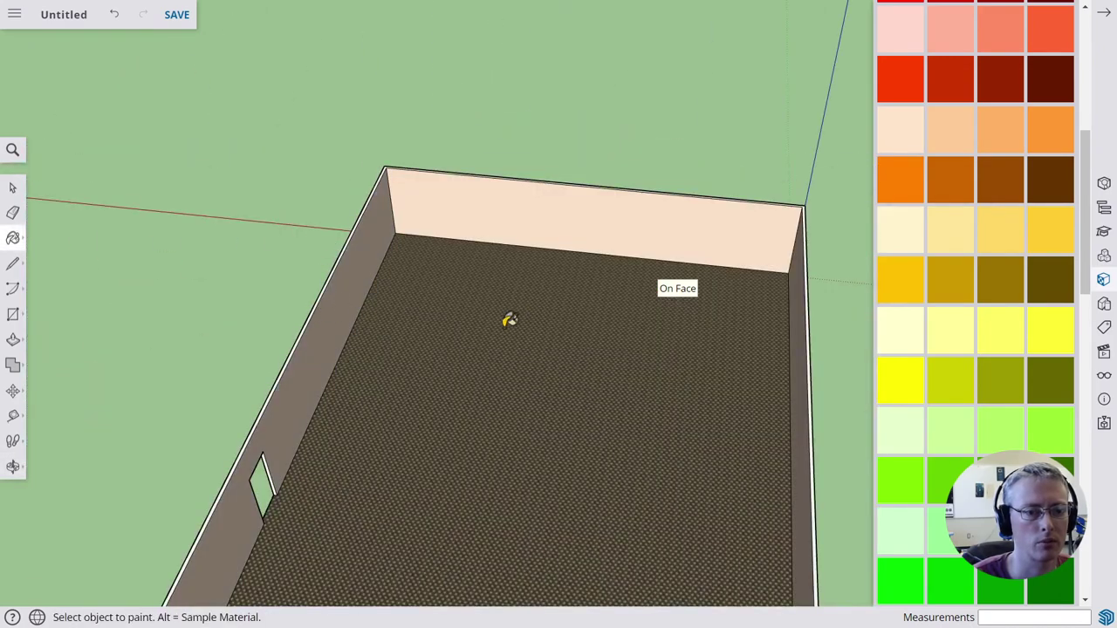
pyautogui.moveTo(509, 320); pyautogui.dragTo(47, 294, button='middle')
pyautogui.moveTo(242, 309)
pyautogui.mouseDown(button='middle')
pyautogui.moveTo(738, 230)
pyautogui.moveTo(450, 242)
pyautogui.moveTo(553, 259)
pyautogui.mouseUp(button='middle')
pyautogui.click(537, 251)
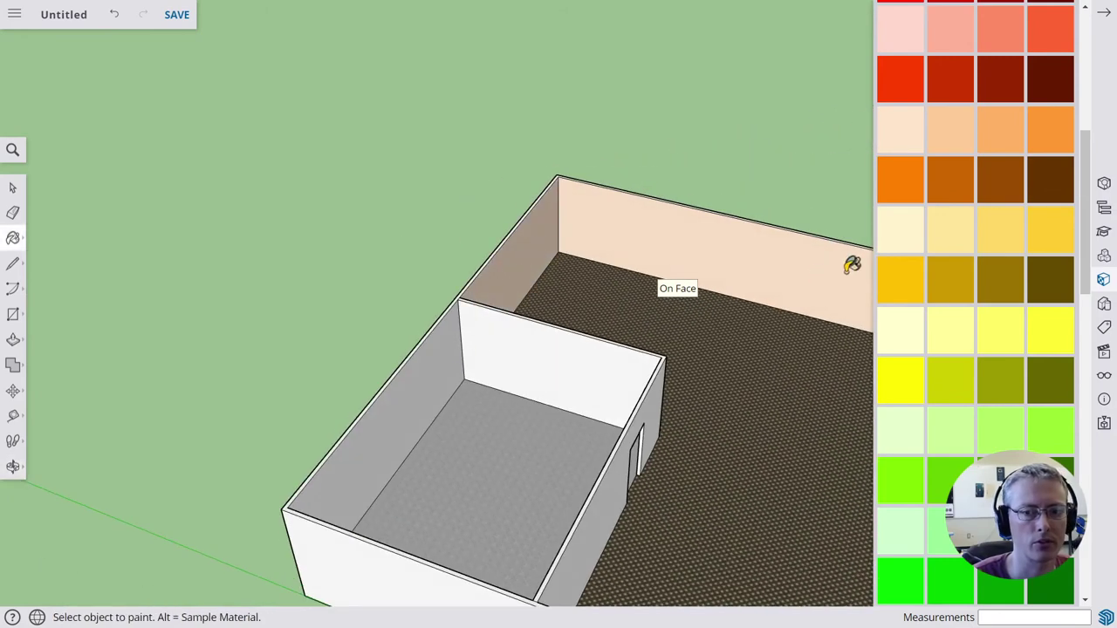
# Apply the same pale peach color to the partitioned room's inner wall faces
pyautogui.click(489, 366)
pyautogui.click(391, 406)
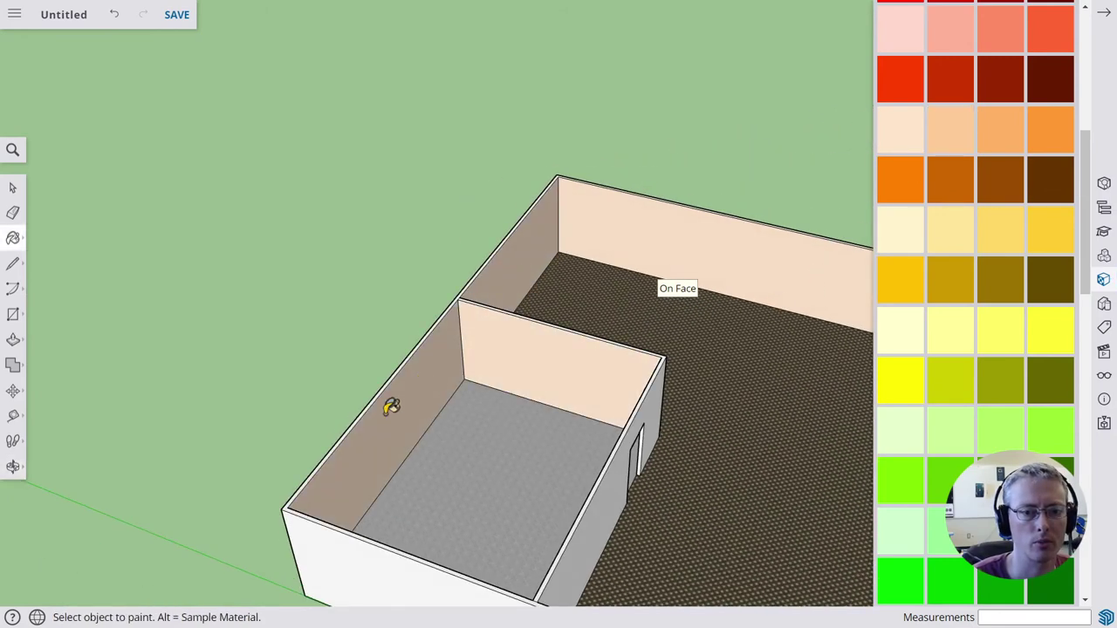
pyautogui.moveTo(391, 407)
pyautogui.mouseDown(button='middle')
pyautogui.moveTo(660, 416)
pyautogui.moveTo(756, 394)
pyautogui.mouseUp(button='middle')
pyautogui.click(756, 393)
# Paint the partitioned room's inner face along the long outer wall in blue, Color I05
pyautogui.scroll(-5, 973, 367)
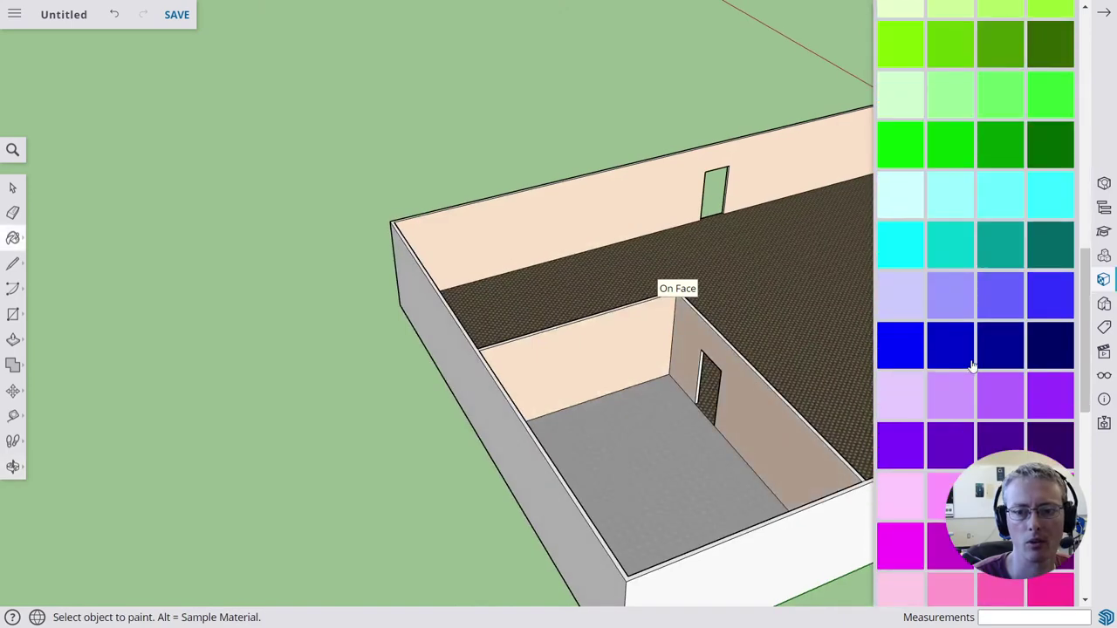
pyautogui.scroll(-3, 973, 367)
pyautogui.scroll(2, 930, 214)
pyautogui.moveTo(286, 358)
pyautogui.mouseDown(button='middle')
pyautogui.moveTo(833, 369)
pyautogui.moveTo(262, 332)
pyautogui.moveTo(421, 342)
pyautogui.moveTo(561, 329)
pyautogui.mouseUp(button='middle')
pyautogui.click(561, 329)
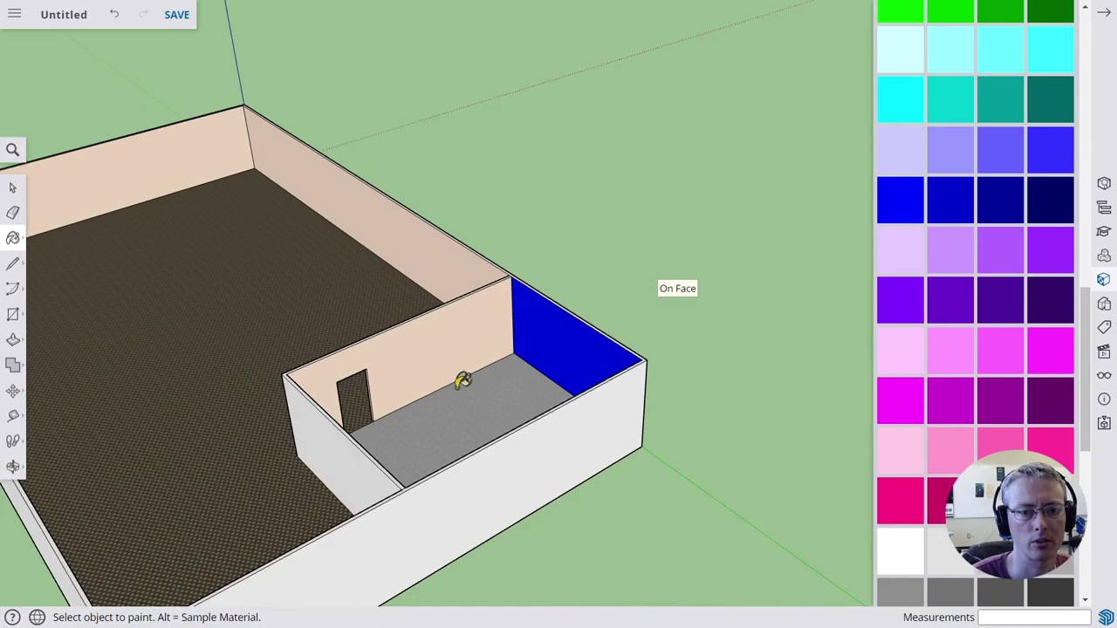
pyautogui.moveTo(604, 254); pyautogui.dragTo(565, 248, button='middle')
# Cover the building's exterior wall faces with Brick Antique 01, starting with the short end wall beside the room and the entrance wall
pyautogui.scroll(5, 1030, 223)
pyautogui.scroll(4, 1030, 223)
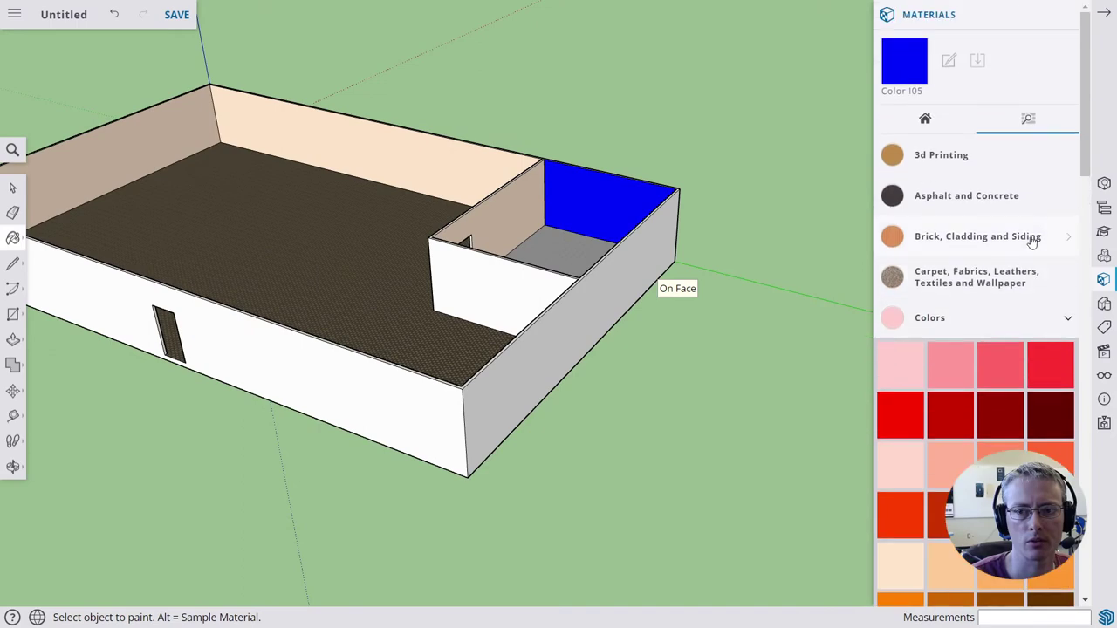
pyautogui.click(1007, 323)
pyautogui.click(968, 244)
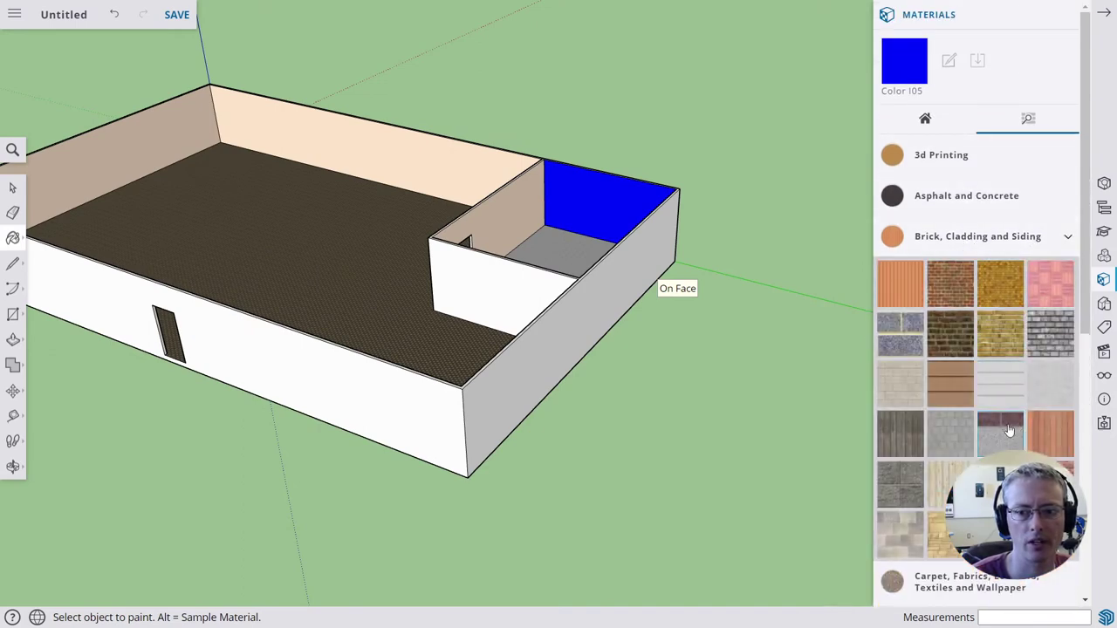
pyautogui.click(950, 288)
pyautogui.click(513, 389)
pyautogui.click(446, 405)
pyautogui.moveTo(608, 340)
pyautogui.mouseDown(button='middle')
pyautogui.moveTo(471, 292)
pyautogui.moveTo(594, 332)
pyautogui.mouseUp(button='middle')
pyautogui.click(686, 294)
# Check the brick texture up close and apply Brick Antique 01 to the remaining short exterior wall by the origin
pyautogui.scroll(3, 631, 310)
pyautogui.scroll(2, 631, 307)
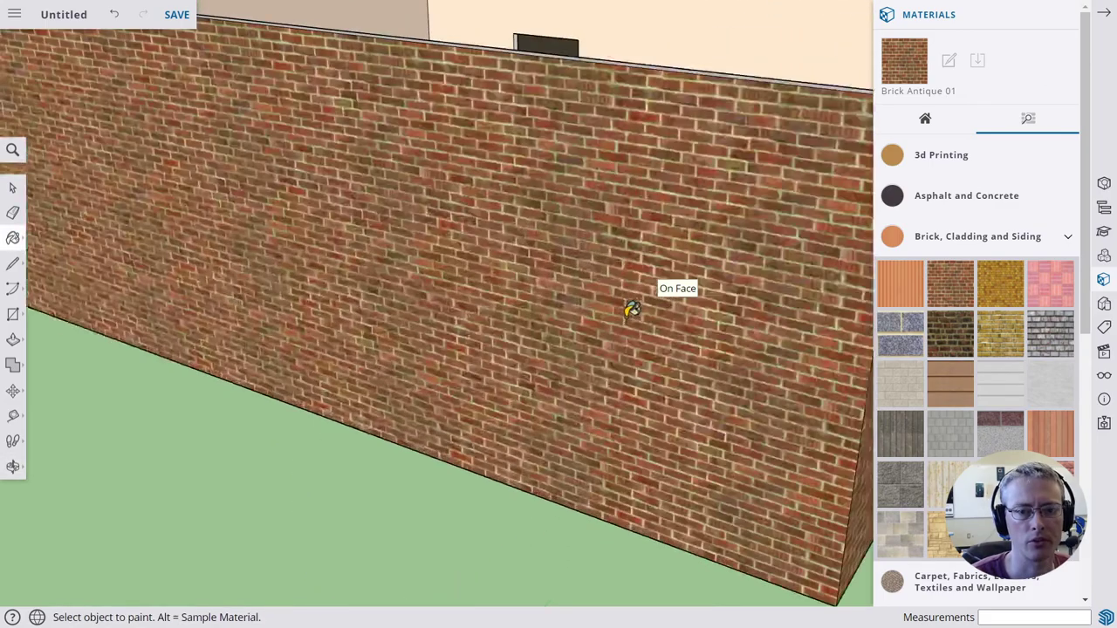
pyautogui.scroll(-5, 633, 306)
pyautogui.moveTo(758, 331)
pyautogui.mouseDown(button='middle')
pyautogui.moveTo(349, 400)
pyautogui.moveTo(461, 267)
pyautogui.moveTo(590, 300)
pyautogui.moveTo(516, 407)
pyautogui.moveTo(628, 312)
pyautogui.mouseUp(button='middle')
pyautogui.click(628, 311)
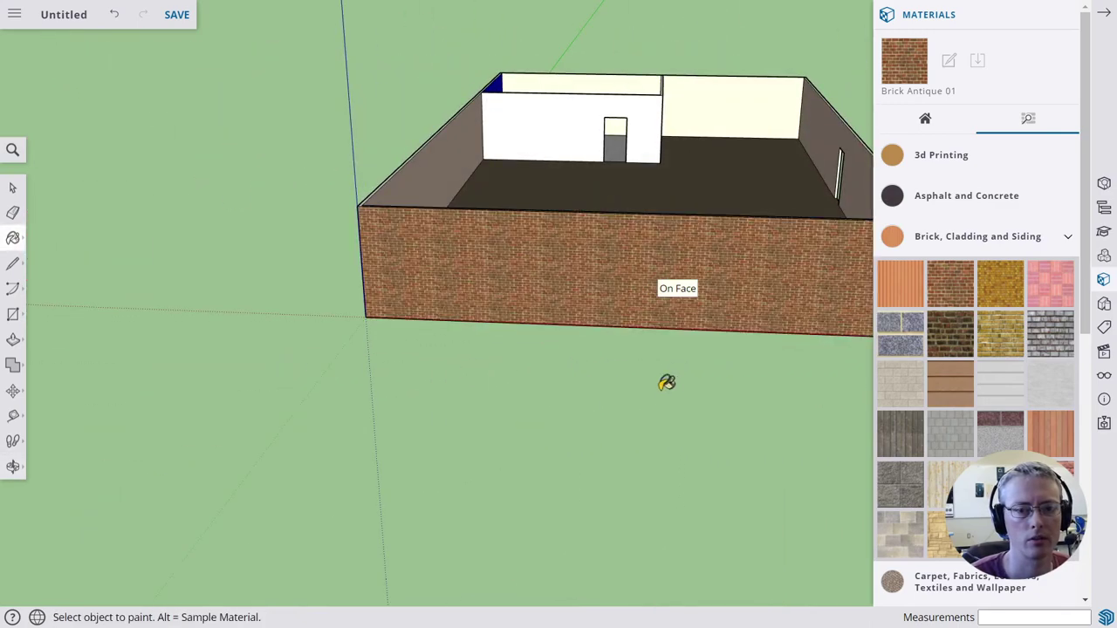
pyautogui.moveTo(666, 382)
pyautogui.mouseDown(button='middle')
pyautogui.moveTo(287, 401)
pyautogui.moveTo(777, 309)
pyautogui.moveTo(631, 337)
pyautogui.moveTo(471, 394)
pyautogui.moveTo(490, 381)
pyautogui.mouseUp(button='middle')
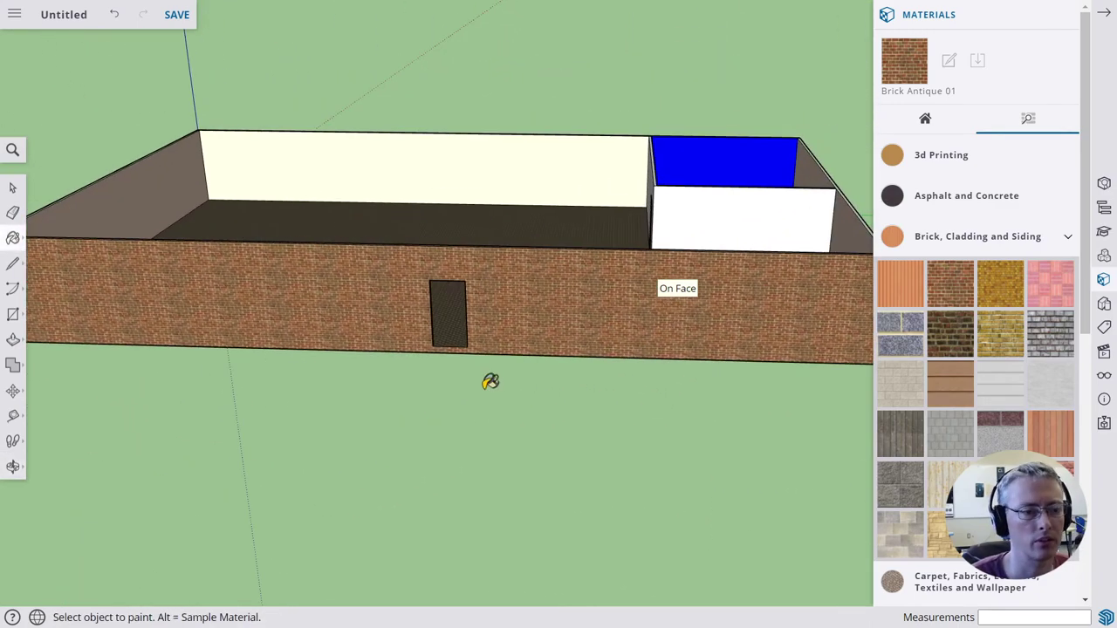
# Position the camera at eye height in the entrance doorway, facing into the building
pyautogui.click(12, 444)
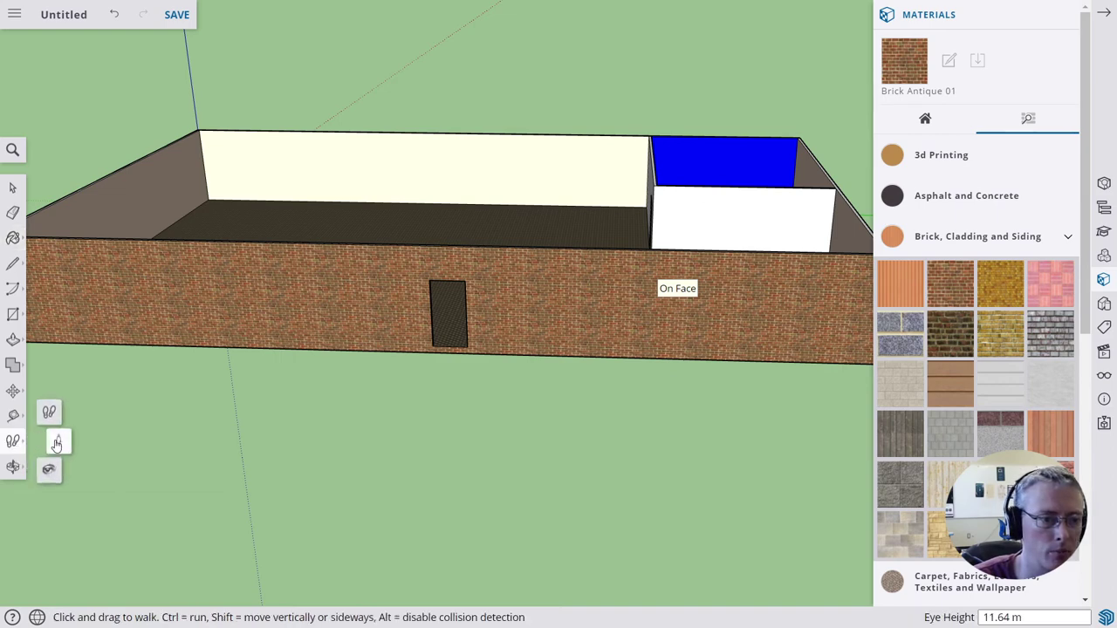
pyautogui.click(56, 442)
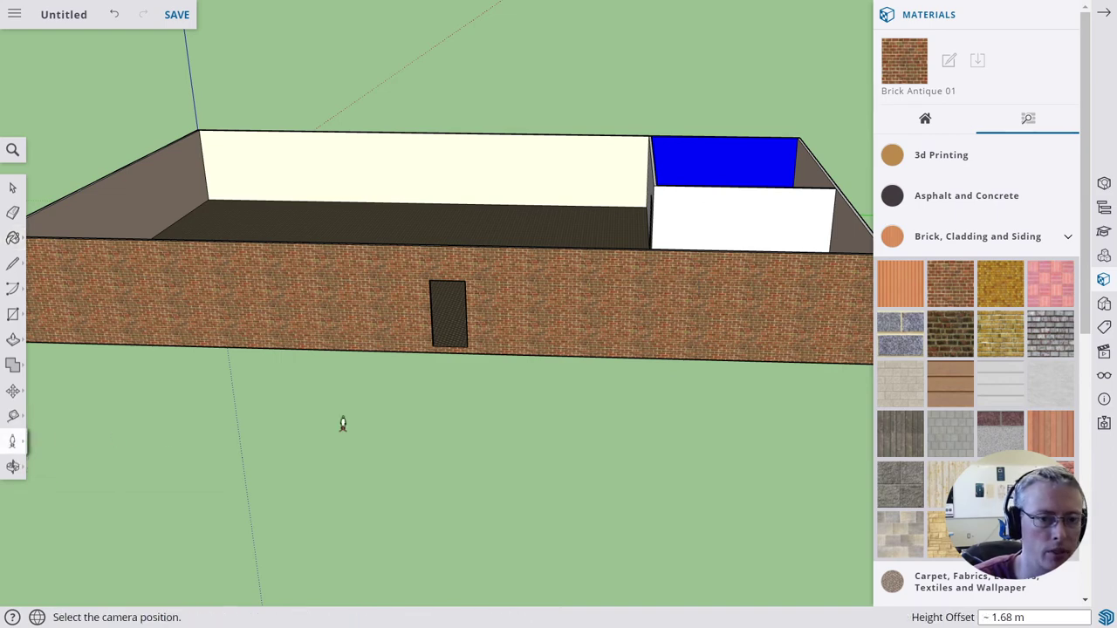
pyautogui.click(448, 338)
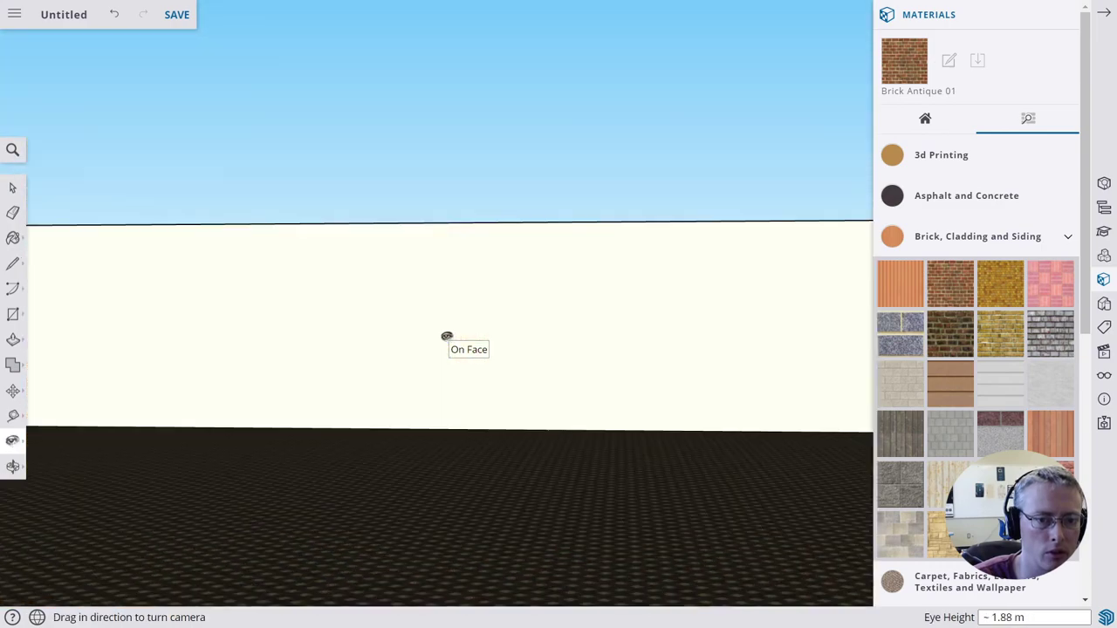
# Look around the building's interior from the entrance doorway with the Look Around tool, turning through the whole surroundings
pyautogui.click(7, 445)
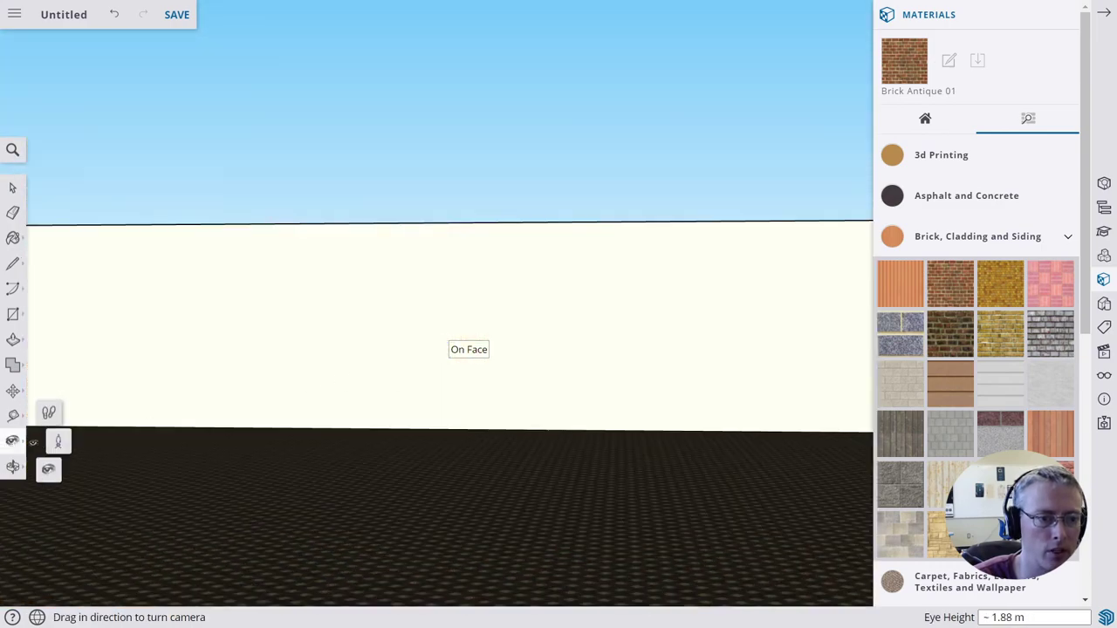
pyautogui.click(50, 469)
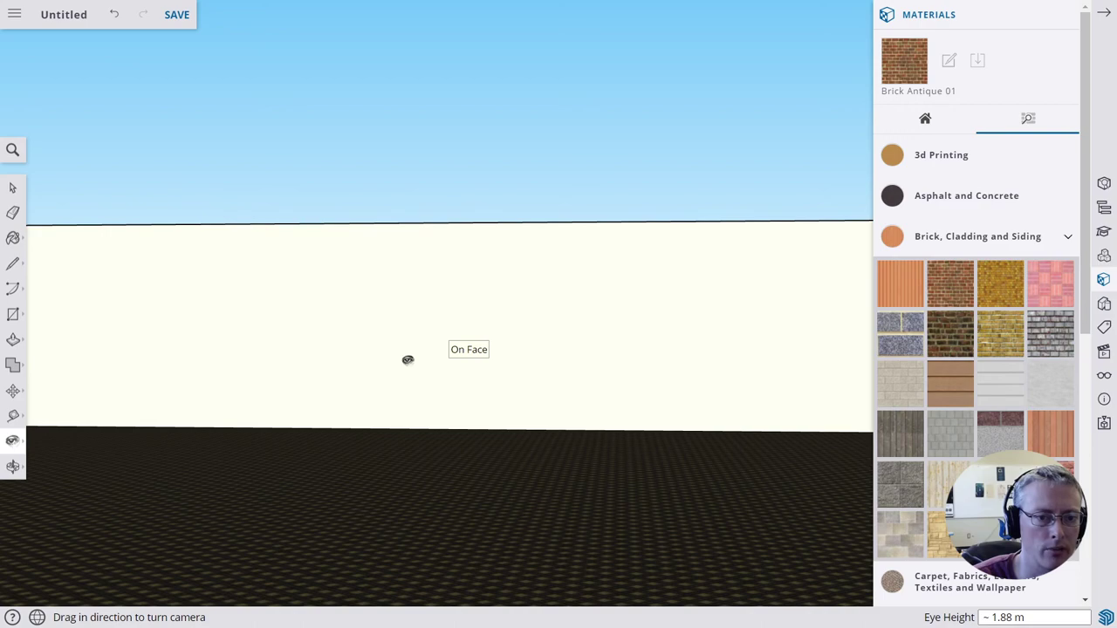
pyautogui.moveTo(408, 360); pyautogui.dragTo(107, 356)
pyautogui.moveTo(549, 362); pyautogui.dragTo(212, 364)
pyautogui.moveTo(598, 357); pyautogui.dragTo(149, 361)
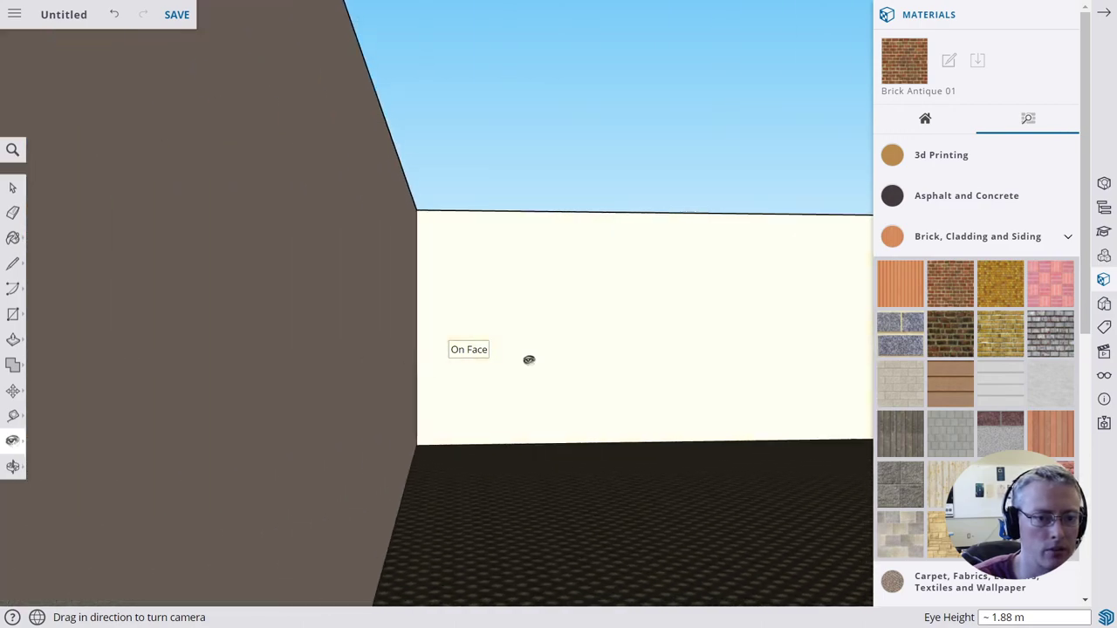
pyautogui.moveTo(529, 359); pyautogui.dragTo(69, 364)
pyautogui.moveTo(428, 364); pyautogui.dragTo(75, 364)
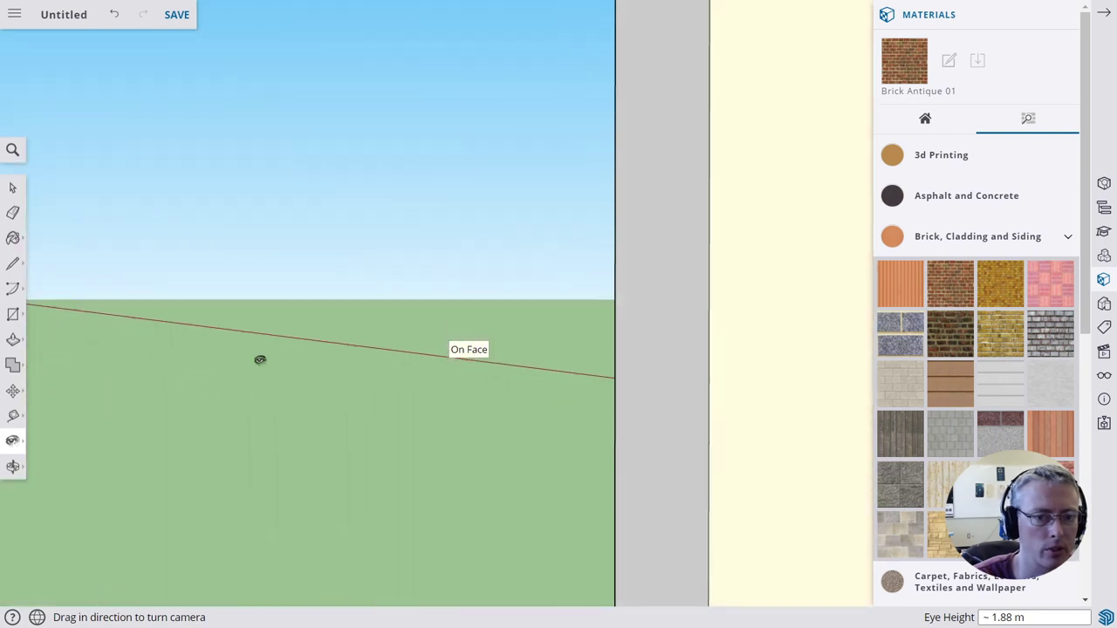
pyautogui.moveTo(369, 346); pyautogui.dragTo(129, 343)
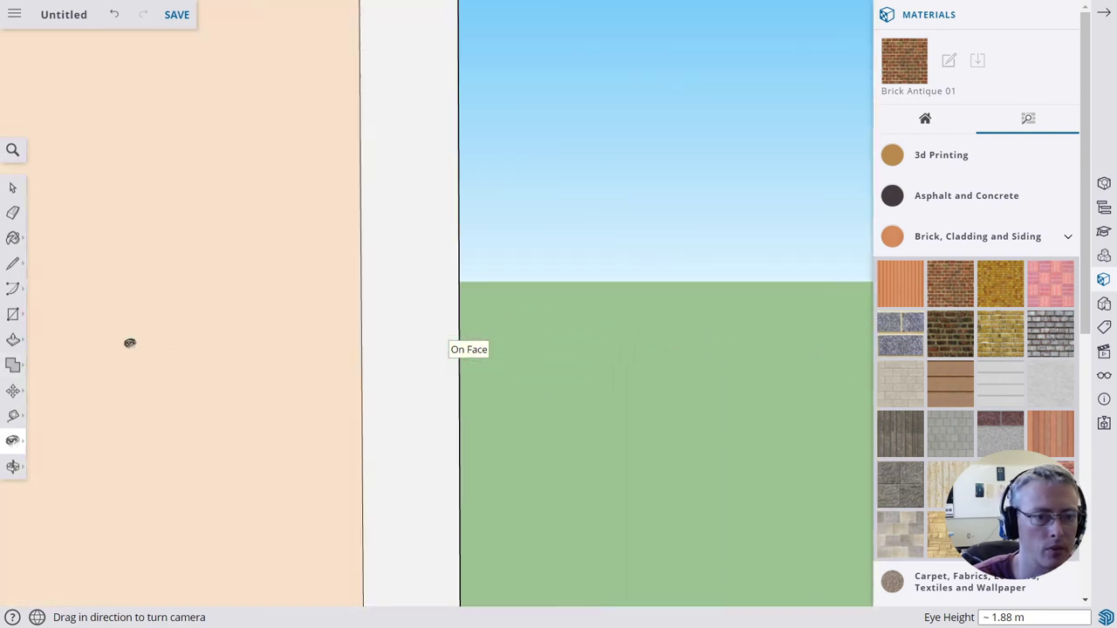
# Turn the eye-level view with Look Around until it faces the doorway of the partitioned room
pyautogui.moveTo(387, 329); pyautogui.dragTo(134, 329)
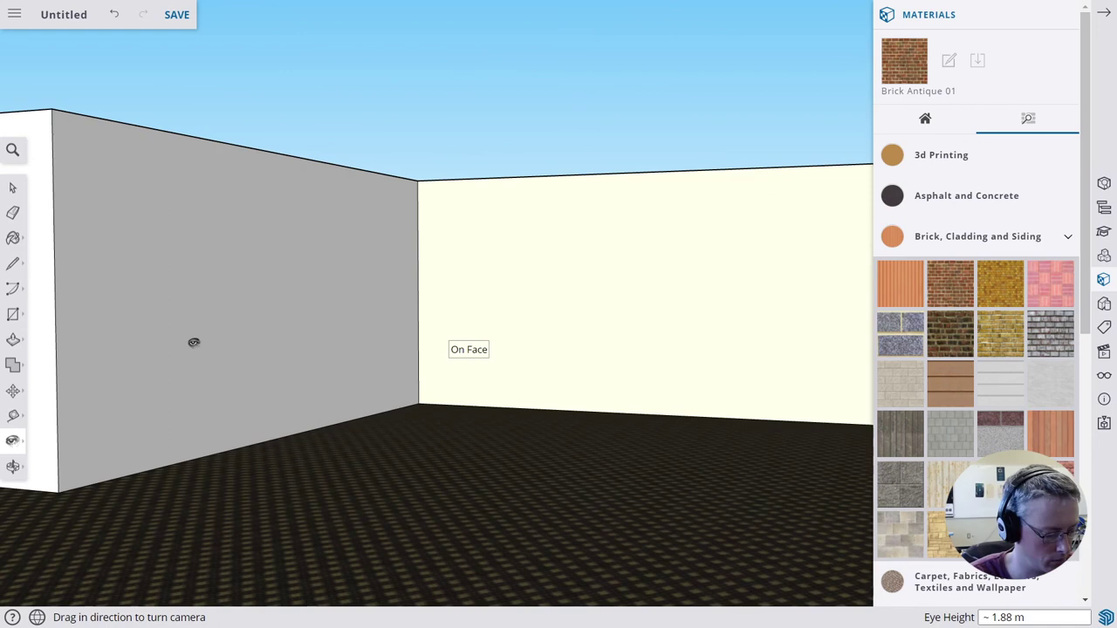
pyautogui.write('ad')
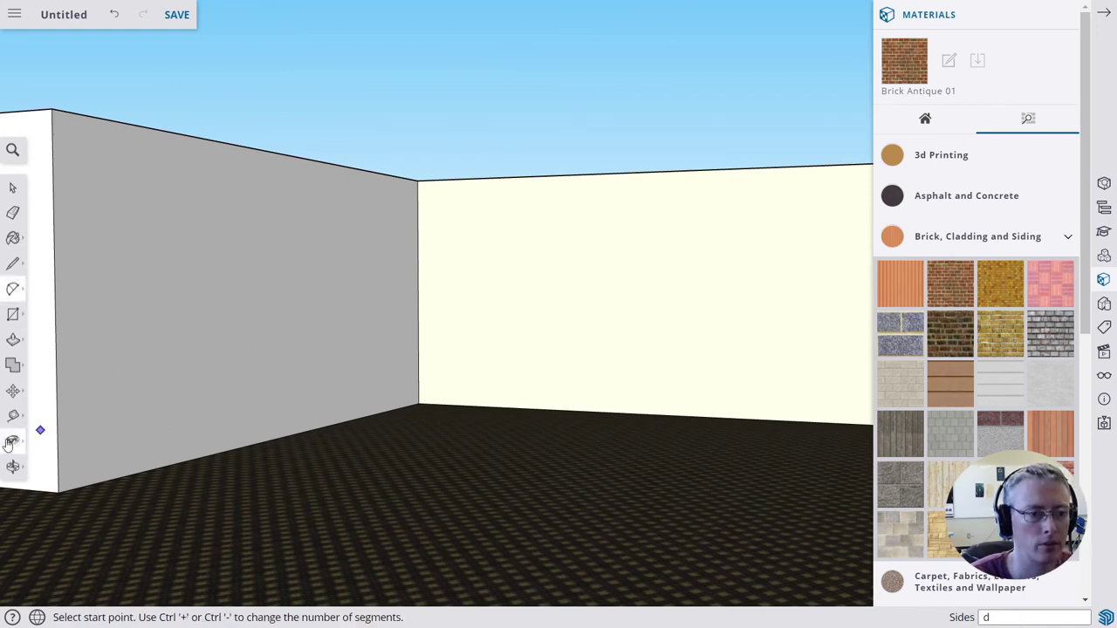
pyautogui.click(12, 441)
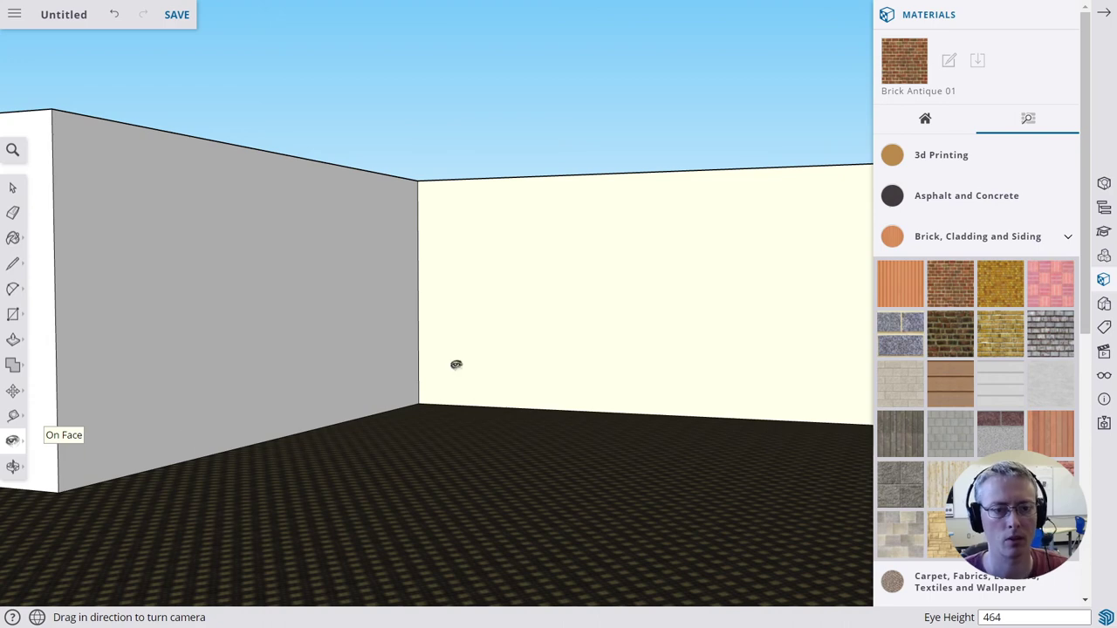
pyautogui.moveTo(456, 364); pyautogui.dragTo(131, 349)
pyautogui.moveTo(481, 347); pyautogui.dragTo(19, 447)
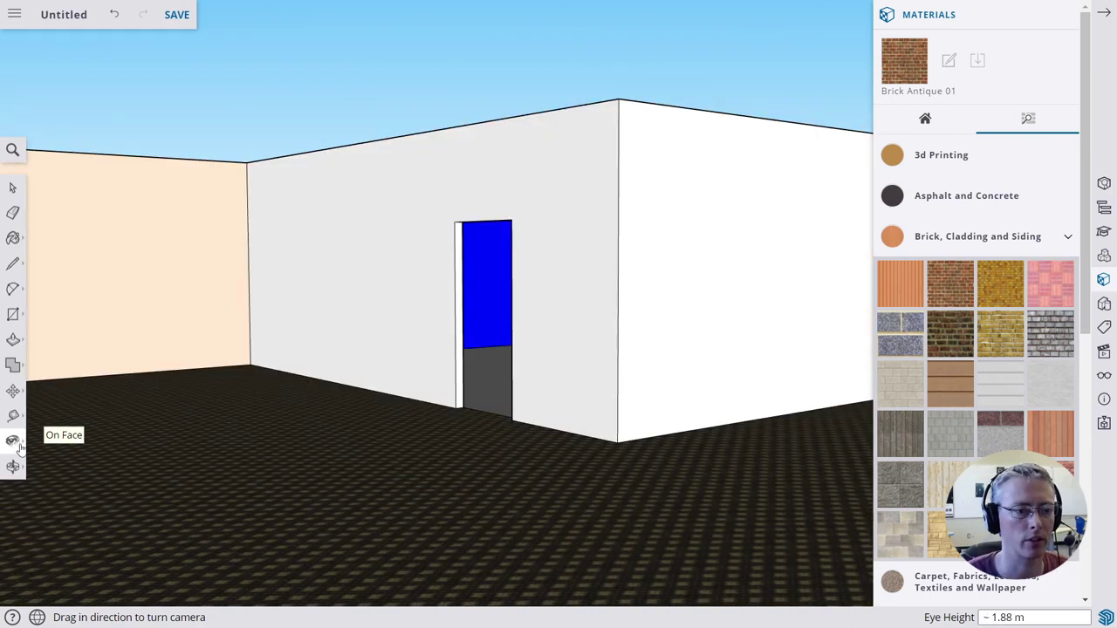
# Walk across the main space and through the doorway into the blue-walled partitioned room with the Walk tool
pyautogui.click(19, 446)
pyautogui.click(52, 417)
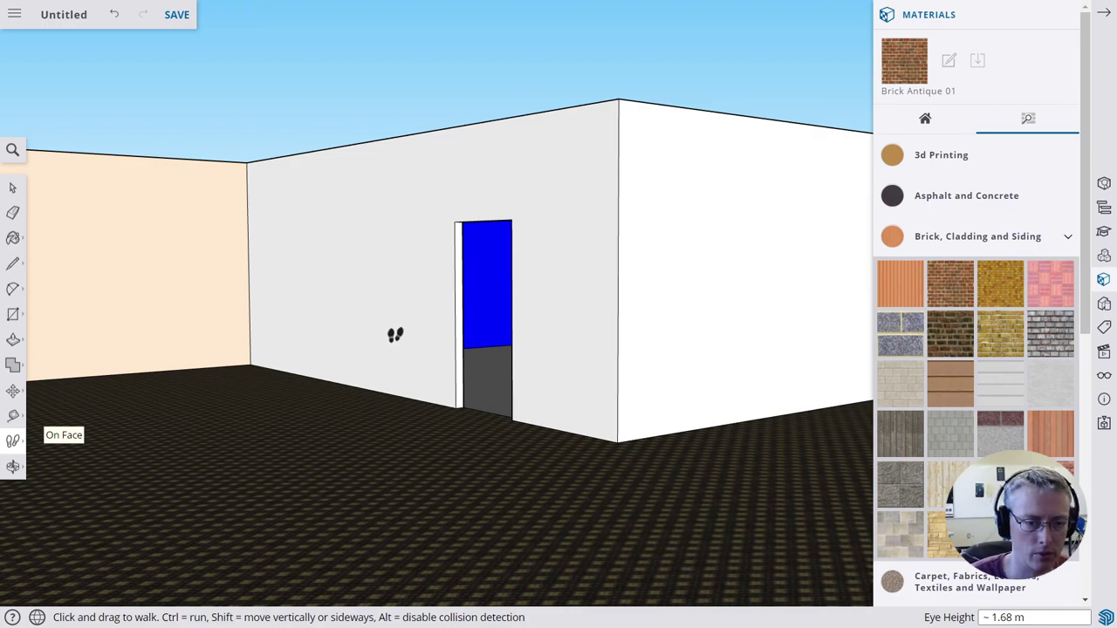
pyautogui.moveTo(395, 335); pyautogui.dragTo(306, 218)
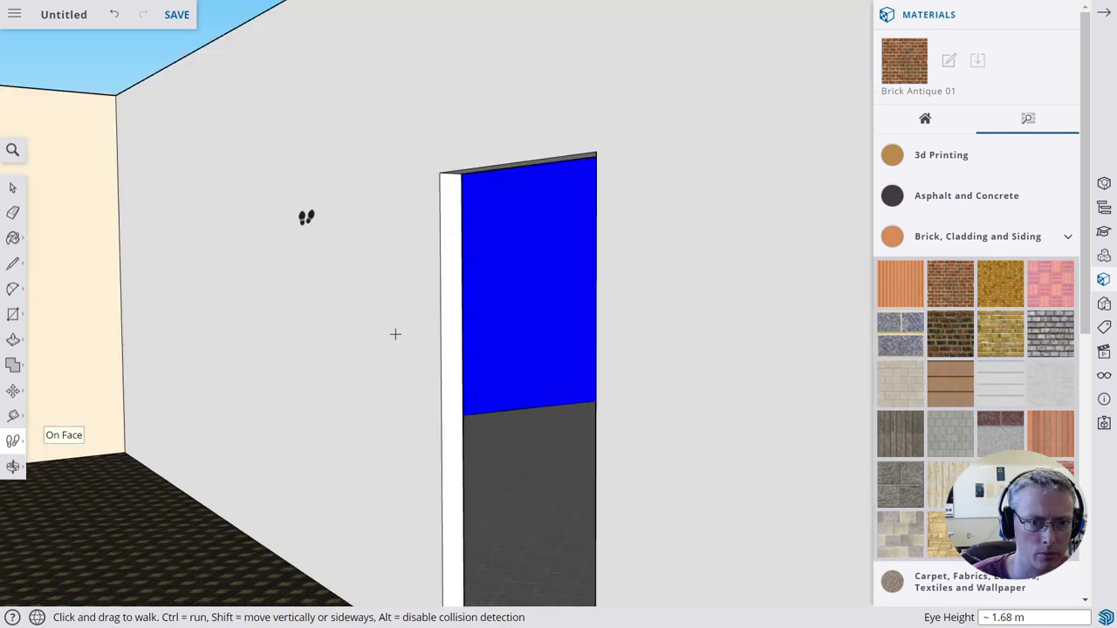
pyautogui.moveTo(307, 217); pyautogui.dragTo(400, 246)
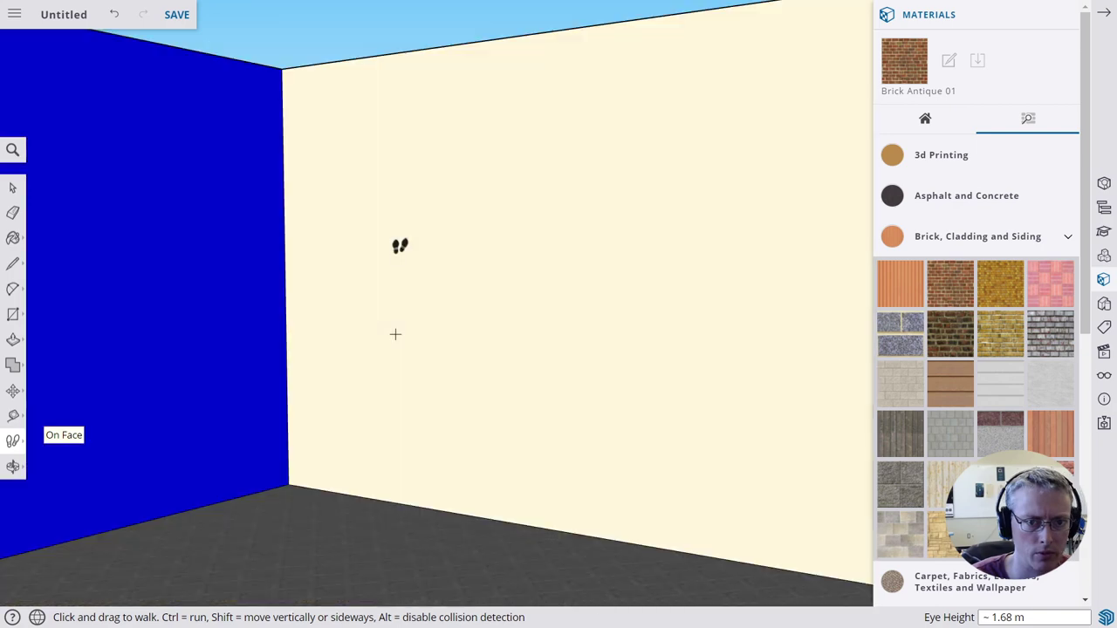
# Turn around inside the partitioned room to view its walls and walk back toward the doorway to the main space
pyautogui.moveTo(399, 246); pyautogui.dragTo(192, 262)
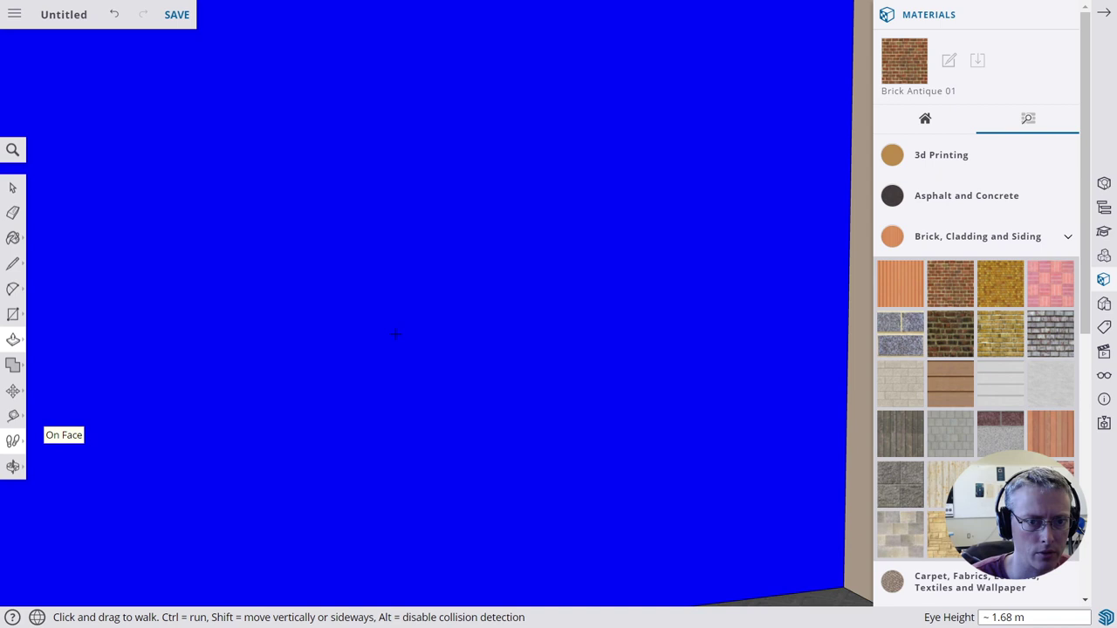
pyautogui.press('Up')
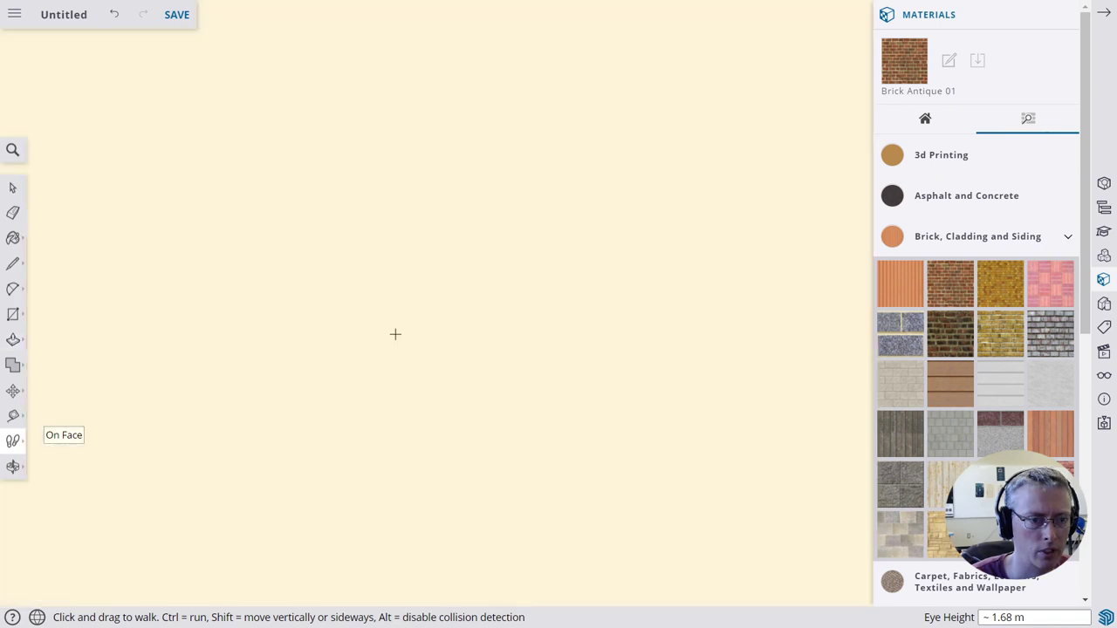
pyautogui.press('Down')
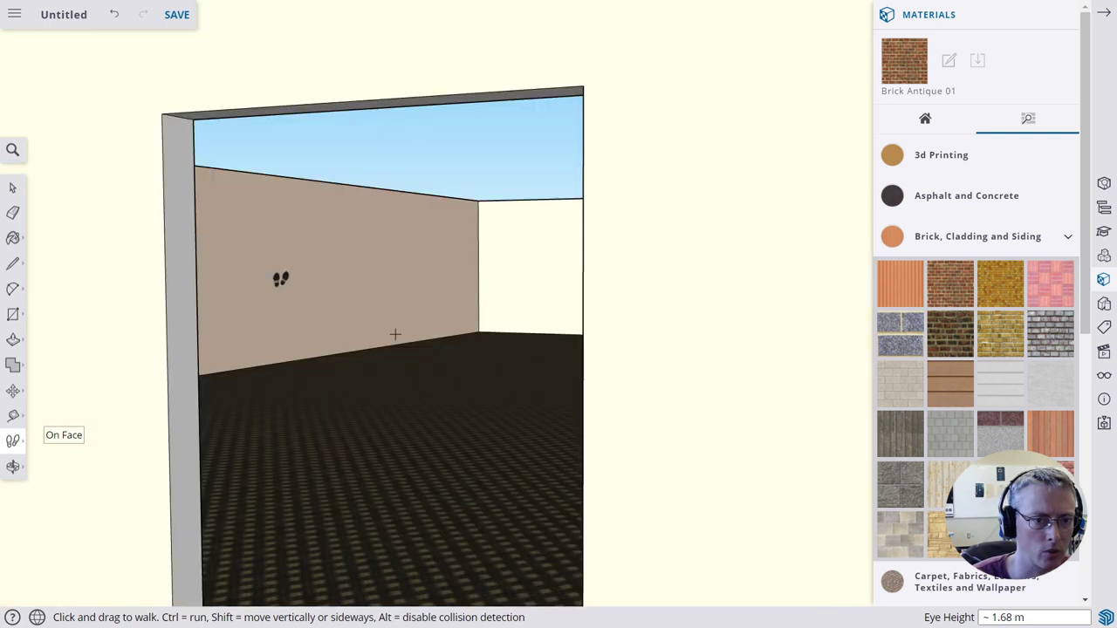
pyautogui.moveTo(280, 278); pyautogui.dragTo(464, 306)
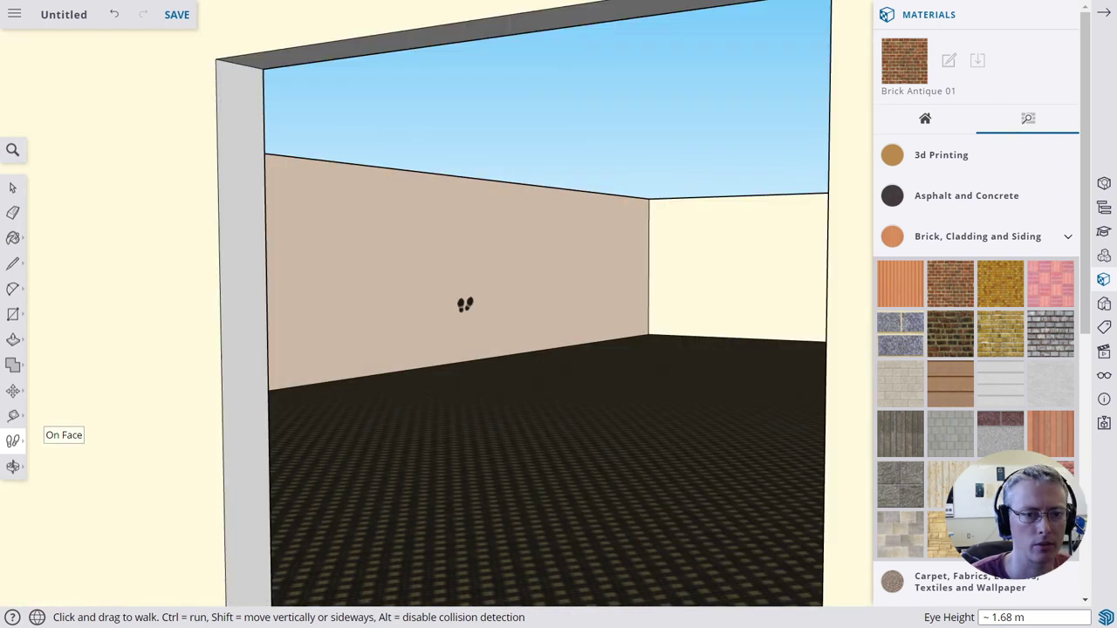